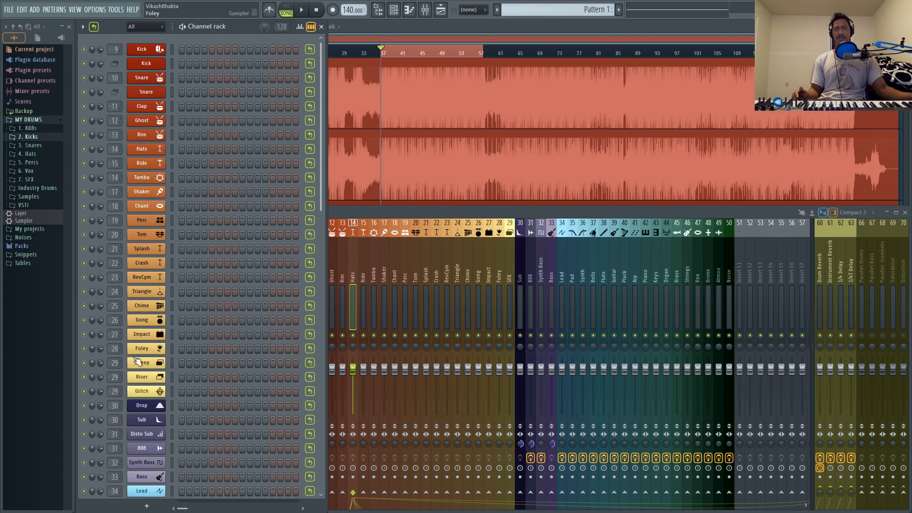
# Step: Examine the levels adjustment volume in the Impact channel's miscellaneous settings and close the channel window
pyautogui.click(153, 339)
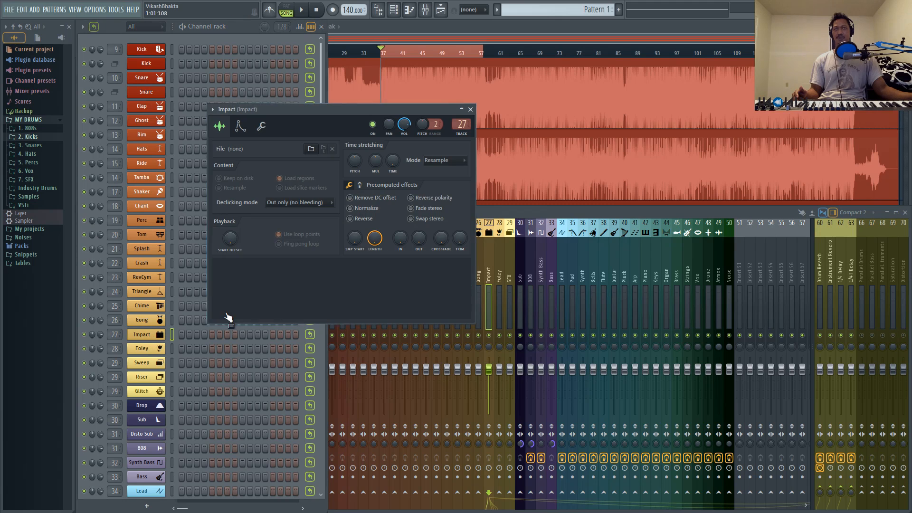
pyautogui.click(261, 126)
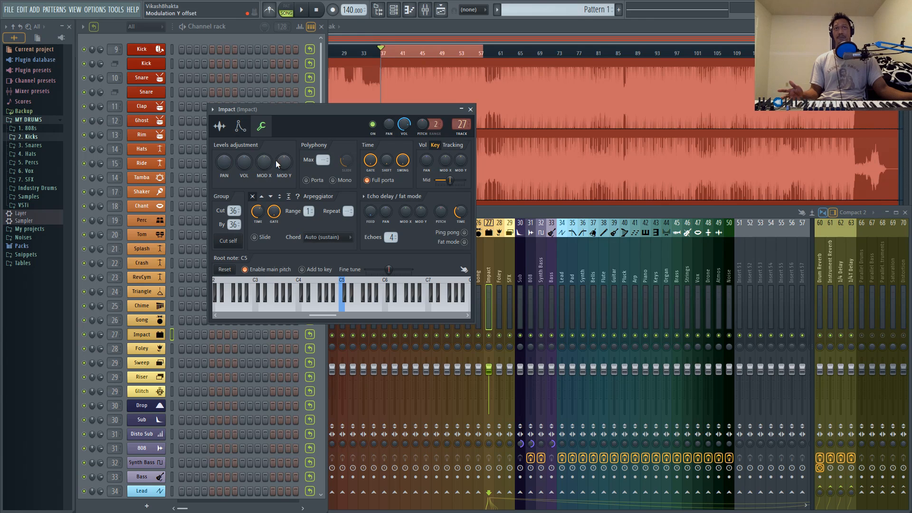
pyautogui.moveTo(246, 161); pyautogui.dragTo(246, 150)
pyautogui.rightClick(247, 162)
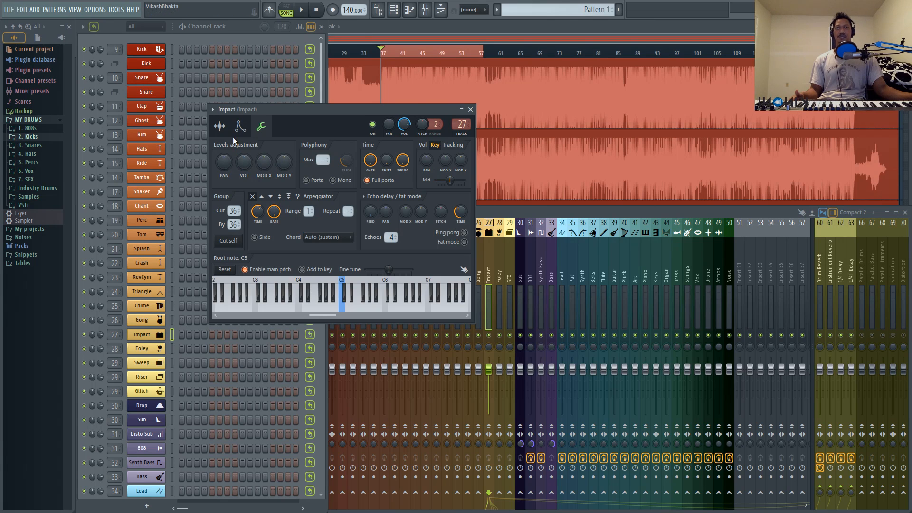
pyautogui.click(470, 110)
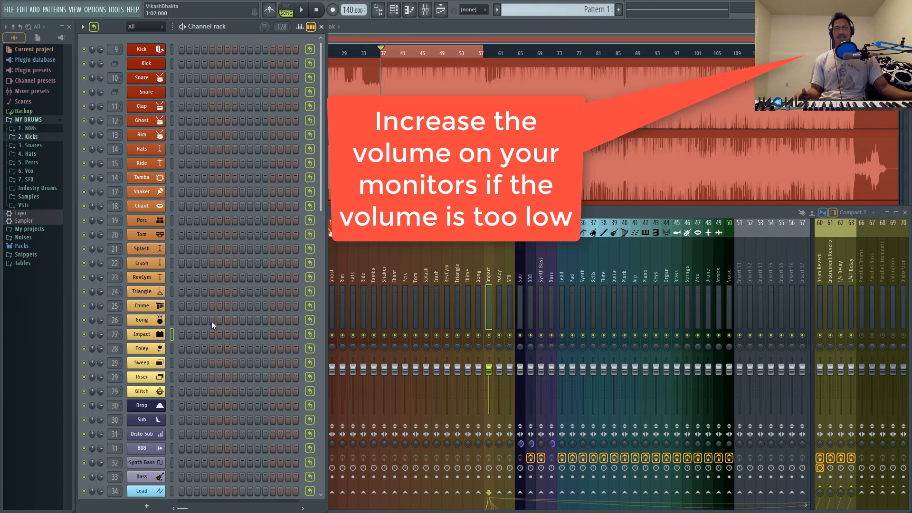
# Step: Examine the levels adjustment and layering options of the Kick layer channel and close its window
pyautogui.scroll(-6, 212, 321)
pyautogui.scroll(6, 213, 324)
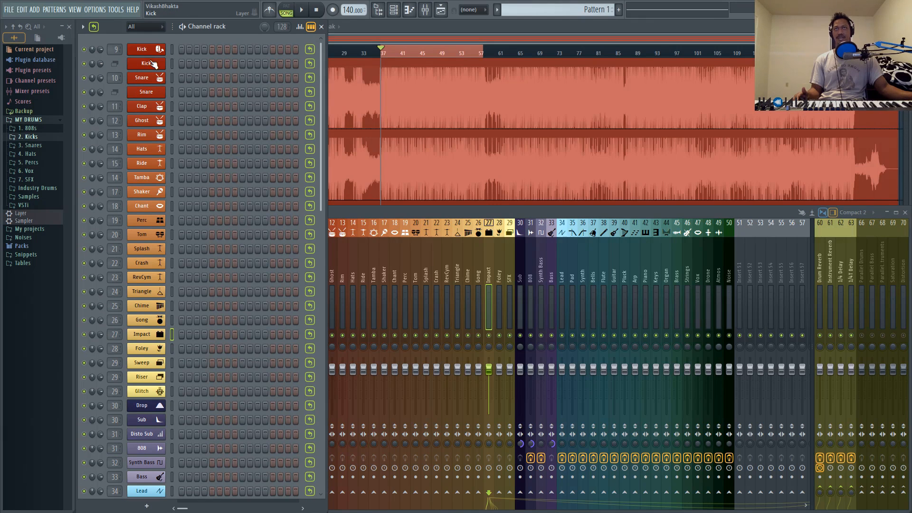
pyautogui.click(151, 63)
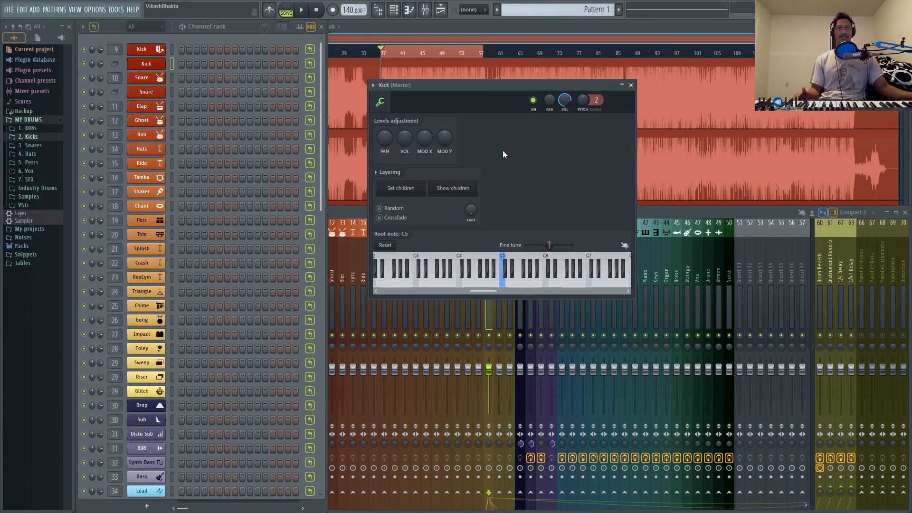
pyautogui.click(149, 67)
pyautogui.click(149, 67)
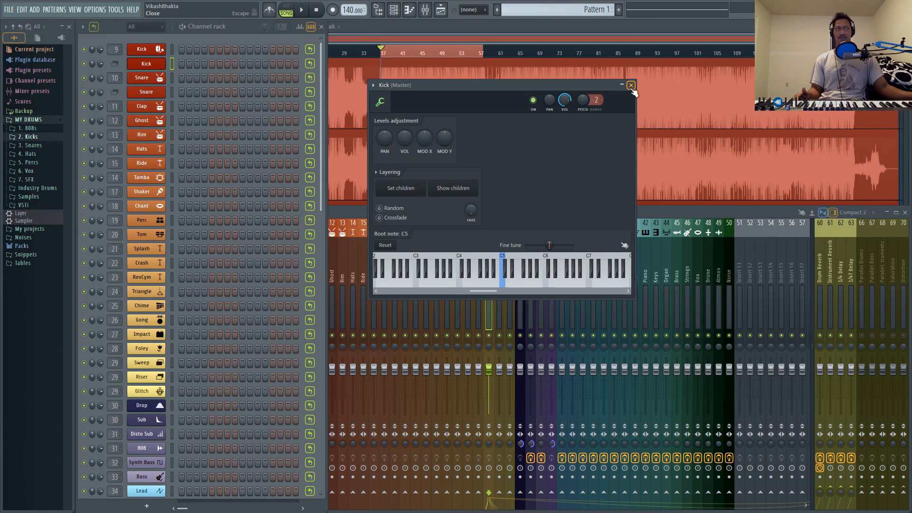
pyautogui.click(631, 85)
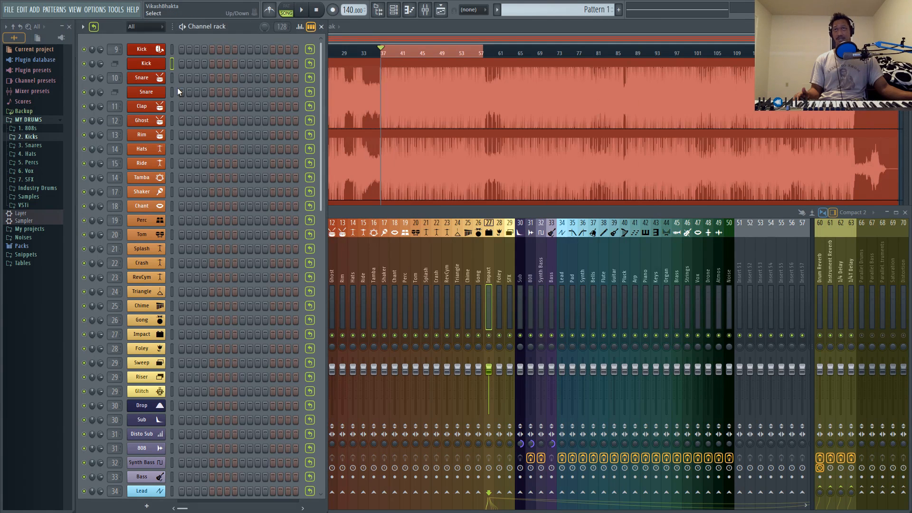
# Step: Reposition the Kick layer channel's settings window over the playlist and leave it open
pyautogui.click(149, 66)
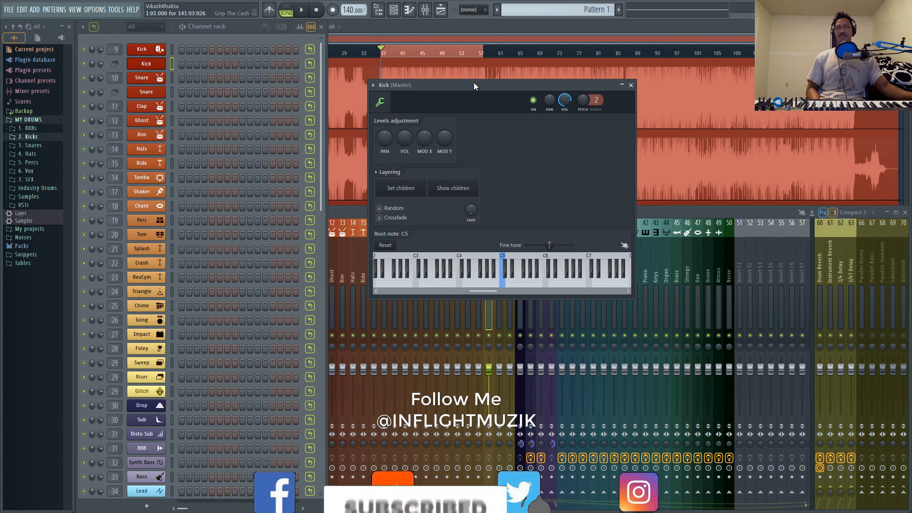
pyautogui.click(631, 85)
pyautogui.click(155, 67)
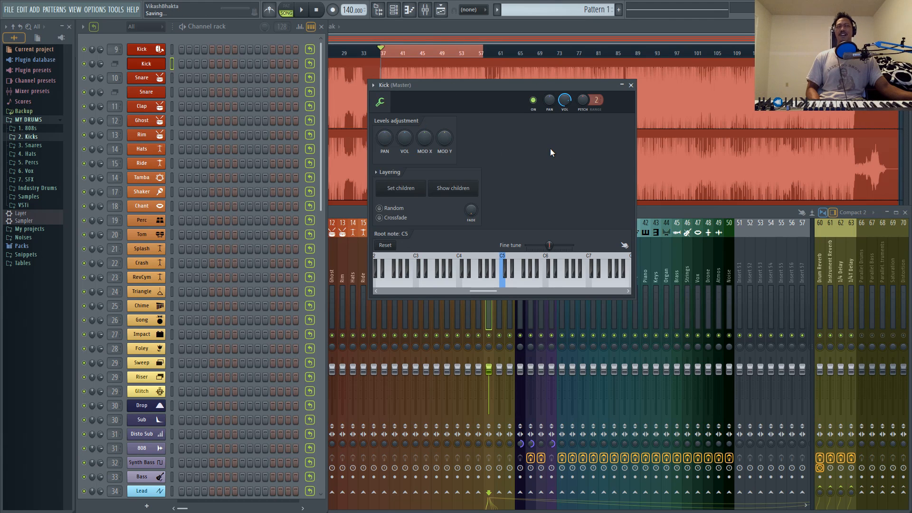
pyautogui.moveTo(572, 88); pyautogui.dragTo(549, 104)
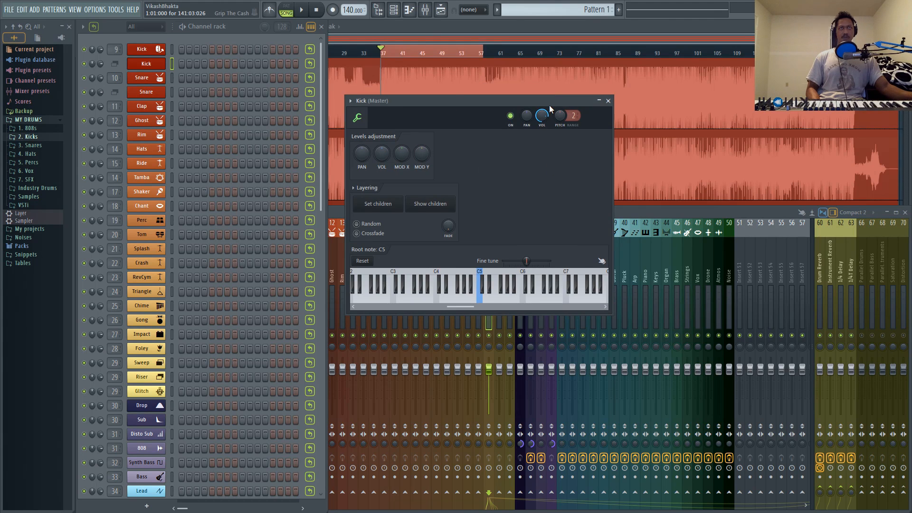
pyautogui.click(608, 101)
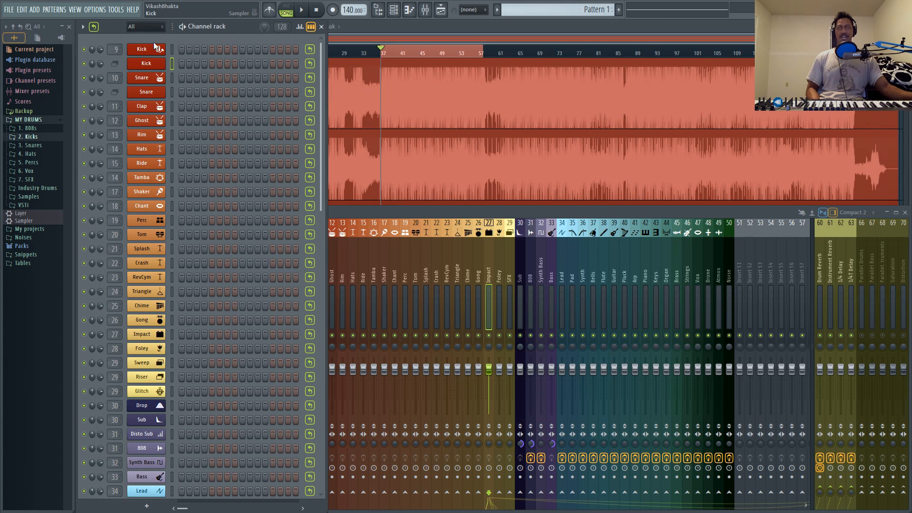
pyautogui.click(160, 67)
pyautogui.click(159, 67)
pyautogui.click(160, 67)
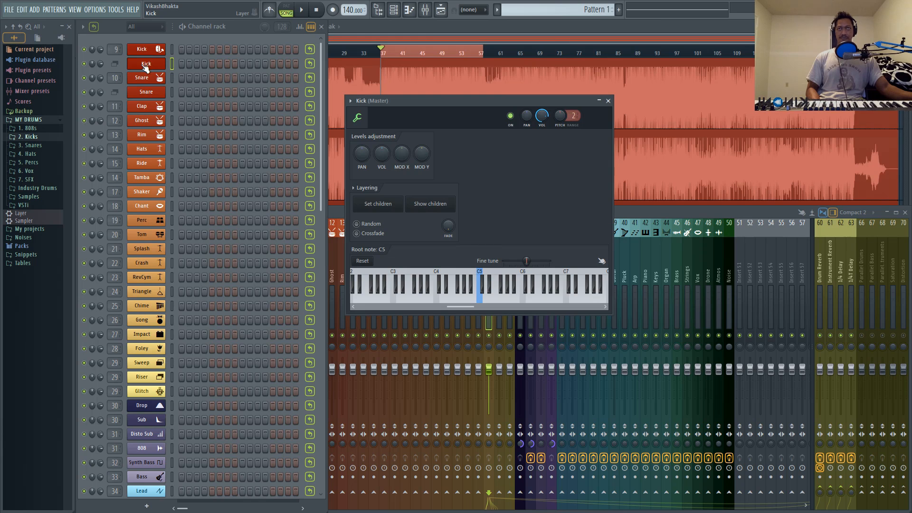
# Step: Try a higher channel volume on the Kick layer and reset it to its default
pyautogui.click(97, 65)
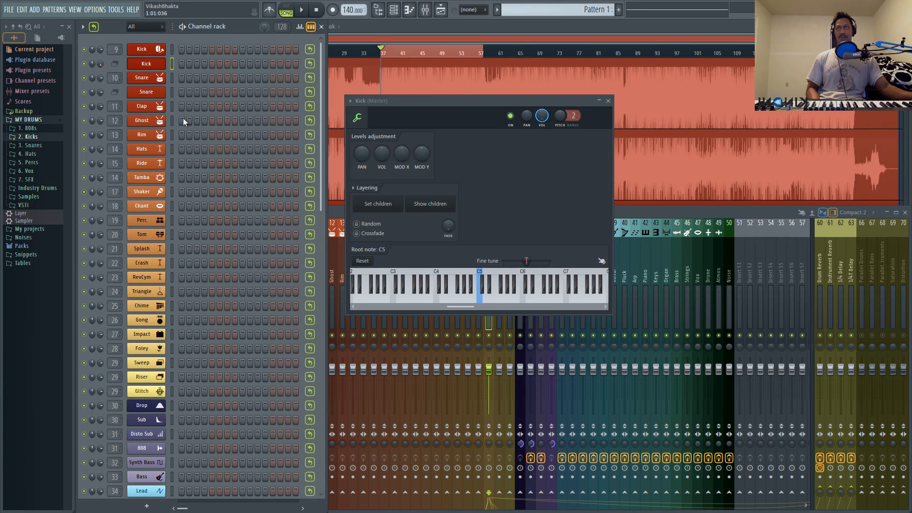
pyautogui.rightClick(103, 63)
pyautogui.click(120, 71)
# Step: Clone the Kick sampler channel that sits above the Kick layer
pyautogui.rightClick(157, 52)
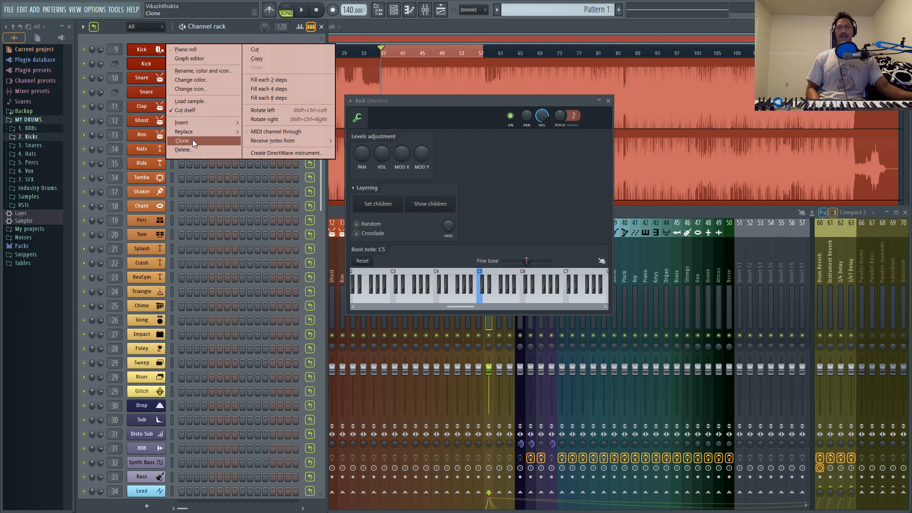
pyautogui.click(193, 139)
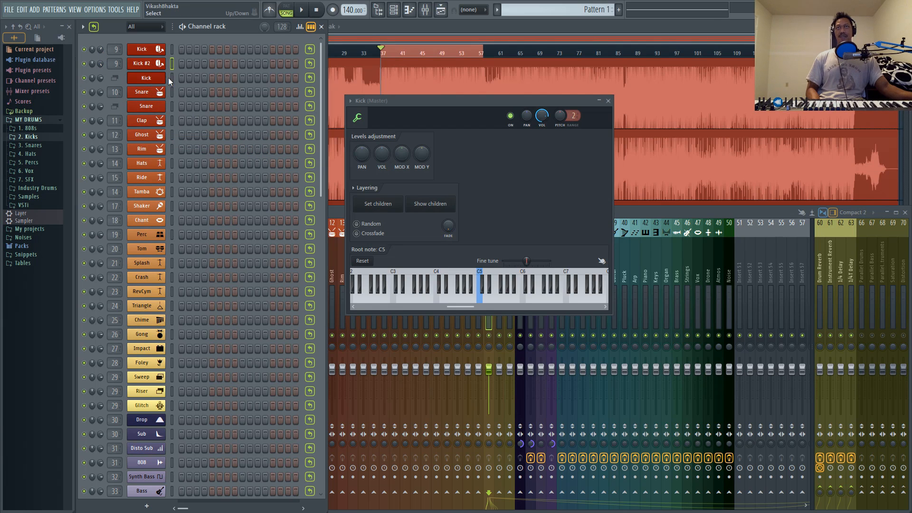
# Step: Select the Kick layer channel beneath the cloned kick and try raising its channel volume
pyautogui.click(146, 79)
pyautogui.click(146, 79)
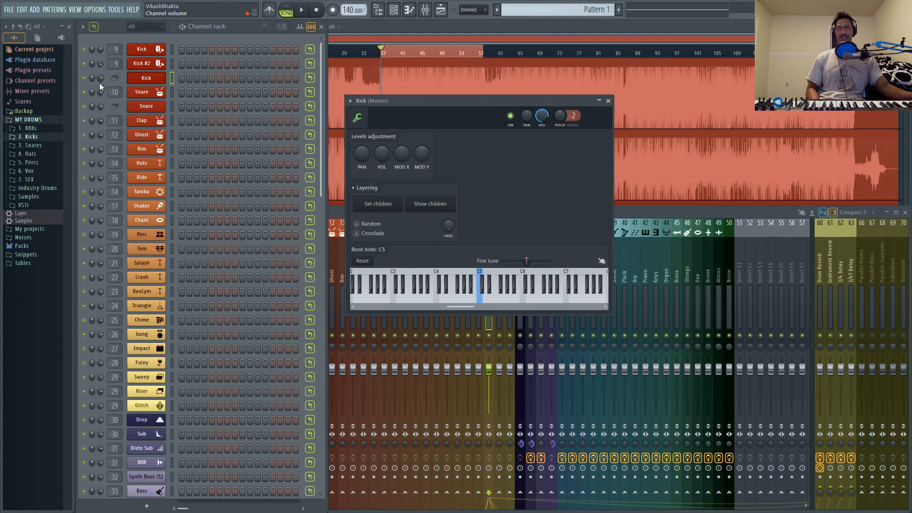
pyautogui.moveTo(99, 83); pyautogui.dragTo(100, 59)
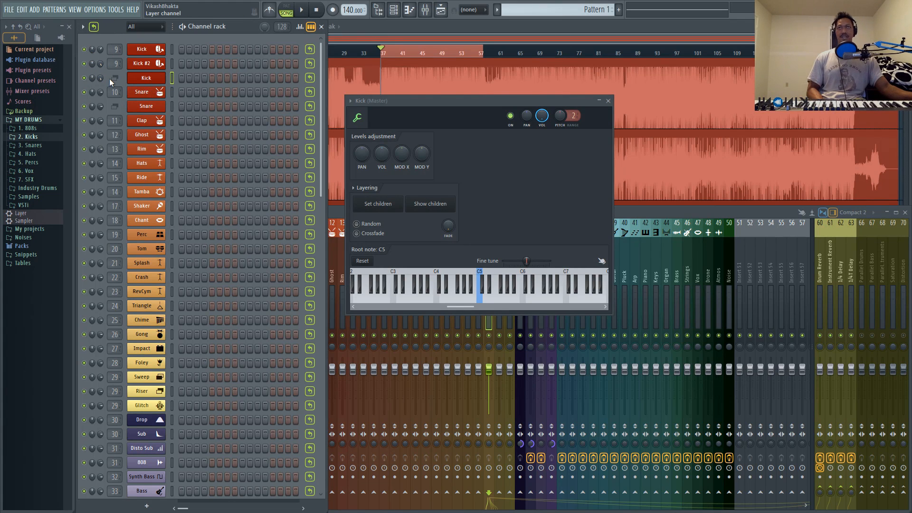
# Step: Set the mixer volume faders from the Synth track through the Piano track to slightly uneven levels
pyautogui.scroll(-6, 109, 78)
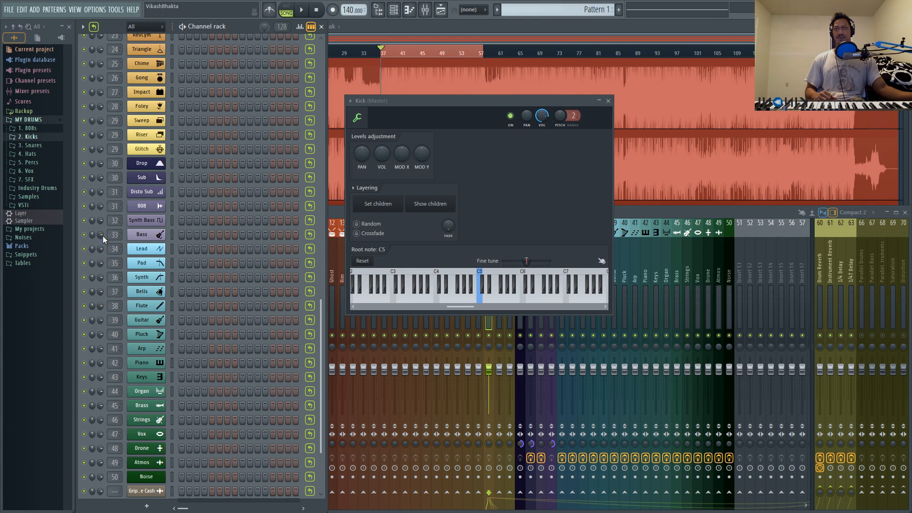
pyautogui.click(626, 209)
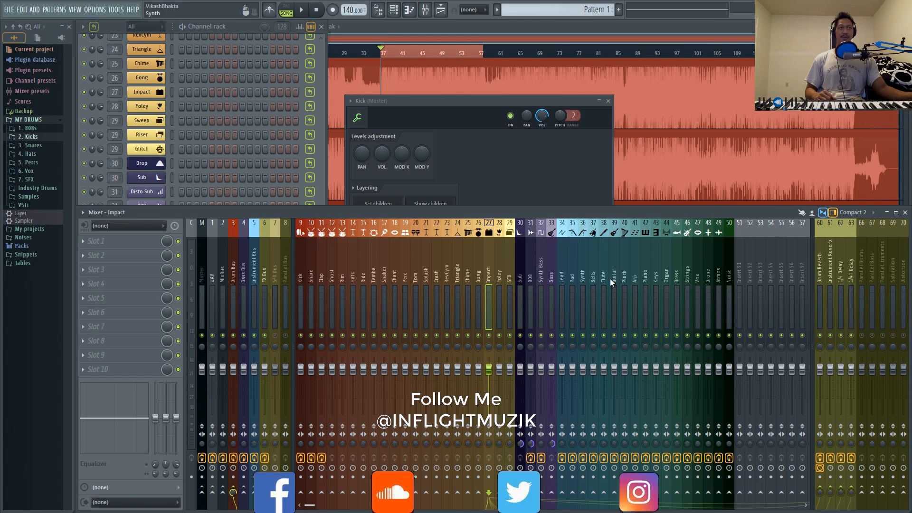
pyautogui.click(570, 280)
pyautogui.click(583, 280)
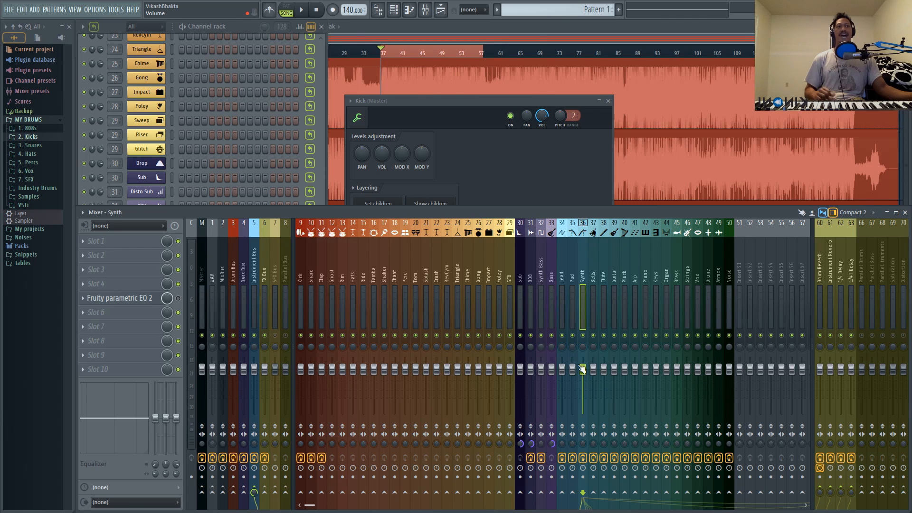
pyautogui.moveTo(583, 371); pyautogui.dragTo(645, 374)
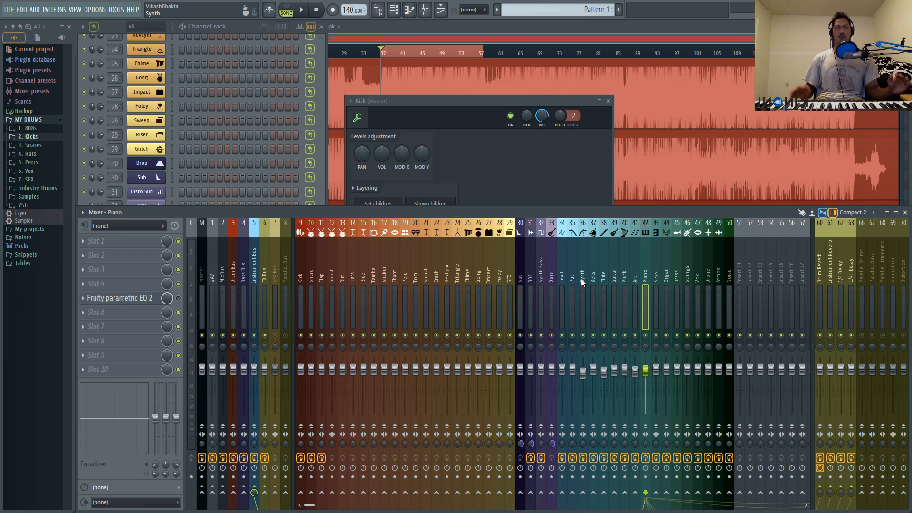
# Step: Inspect the Fruity parametric EQ 2 curve on the Instrument Bus mixer track and close the plugin
pyautogui.click(258, 281)
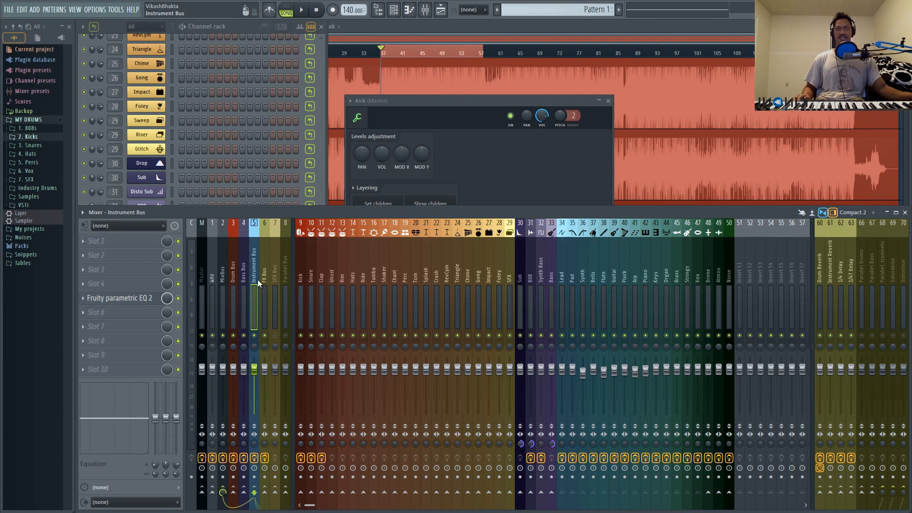
pyautogui.click(125, 301)
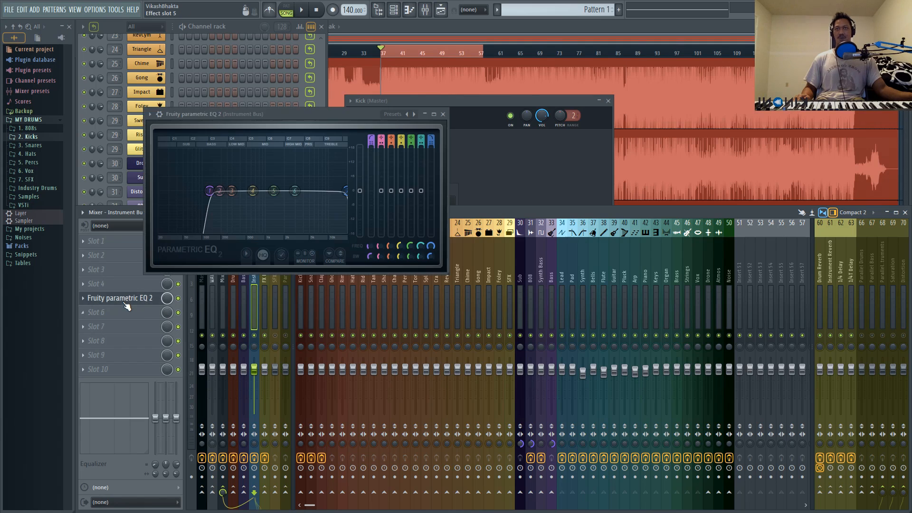
pyautogui.click(443, 114)
# Step: In the Synth track's Fruity parametric EQ 2, boost band 5 slightly and lower the main output level a little
pyautogui.click(582, 281)
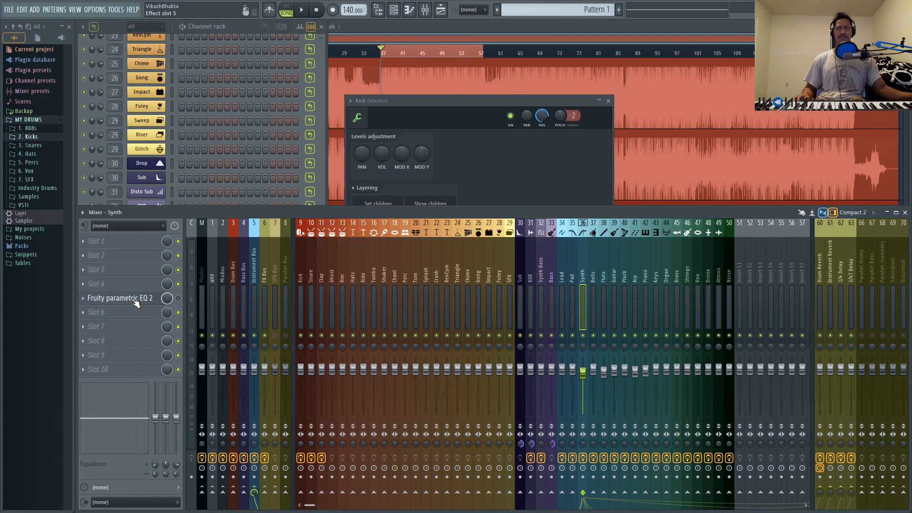
pyautogui.click(119, 299)
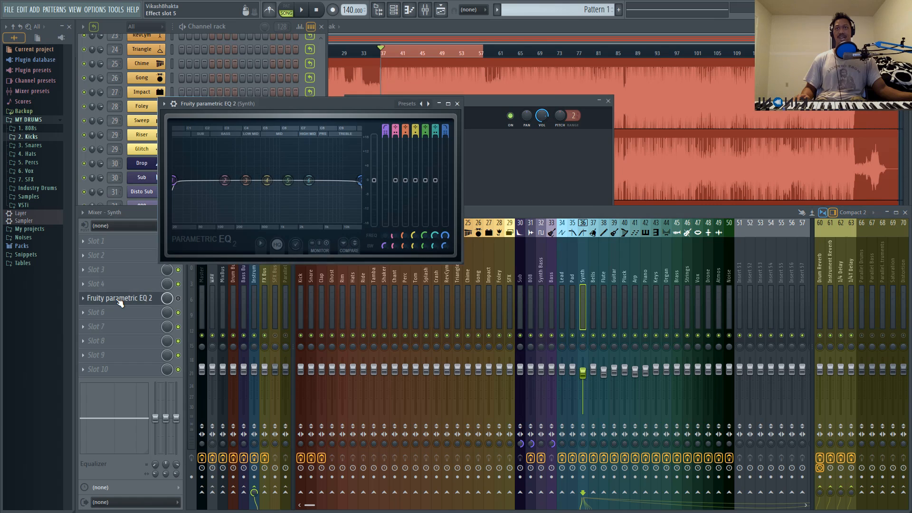
pyautogui.moveTo(288, 180); pyautogui.dragTo(295, 175)
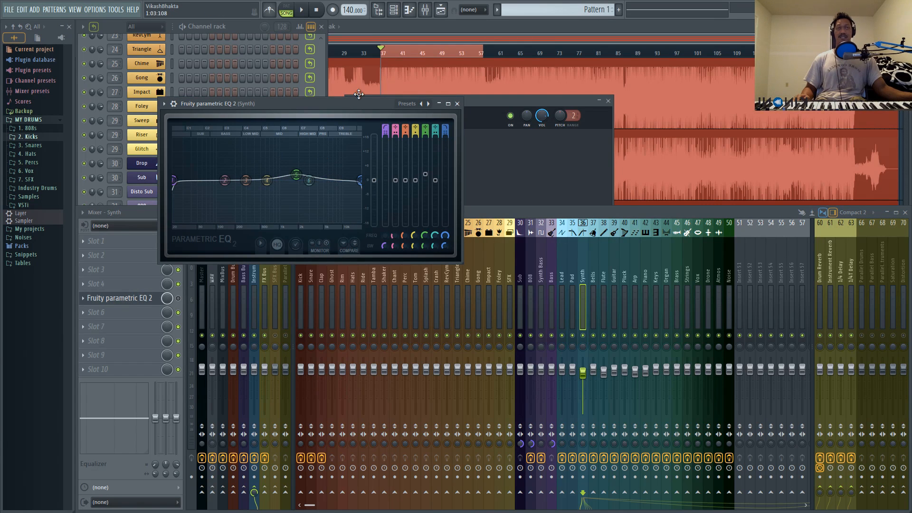
pyautogui.moveTo(374, 181); pyautogui.dragTo(375, 184)
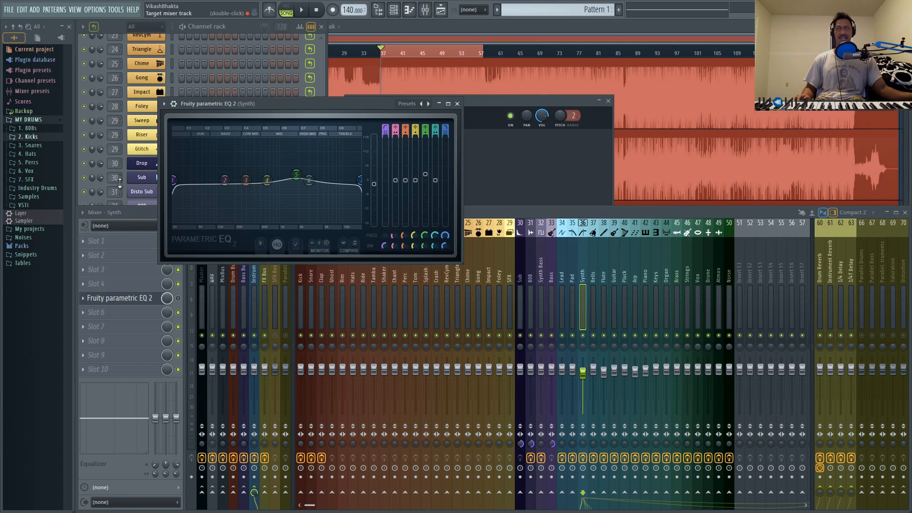
# Step: Pull the Synth mixer track's fader down to about -36 dB and bring it back level with the untouched tracks
pyautogui.click(122, 24)
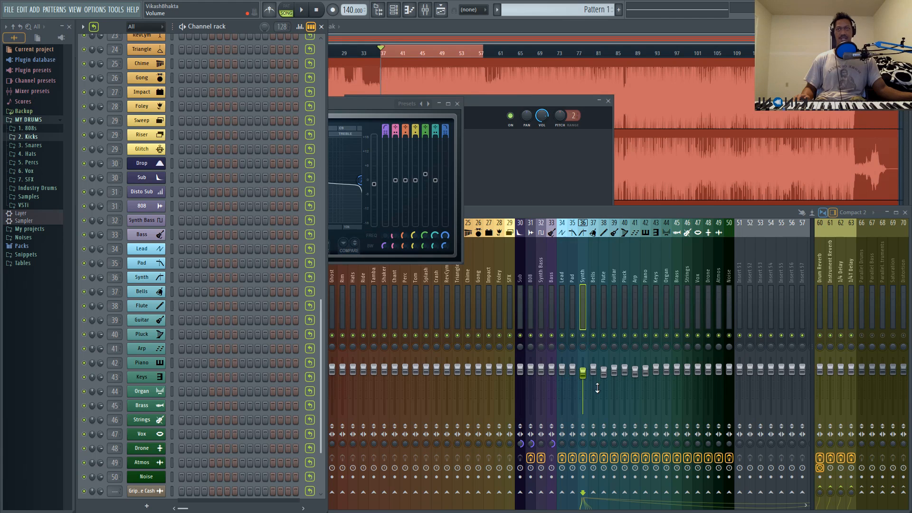
pyautogui.click(571, 277)
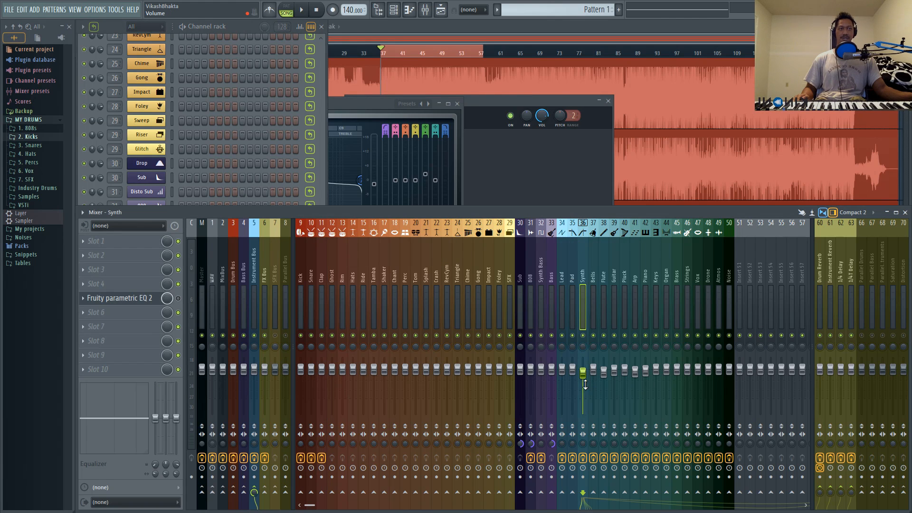
pyautogui.moveTo(586, 385)
pyautogui.mouseDown()
pyautogui.moveTo(585, 411)
pyautogui.moveTo(583, 402)
pyautogui.mouseUp()
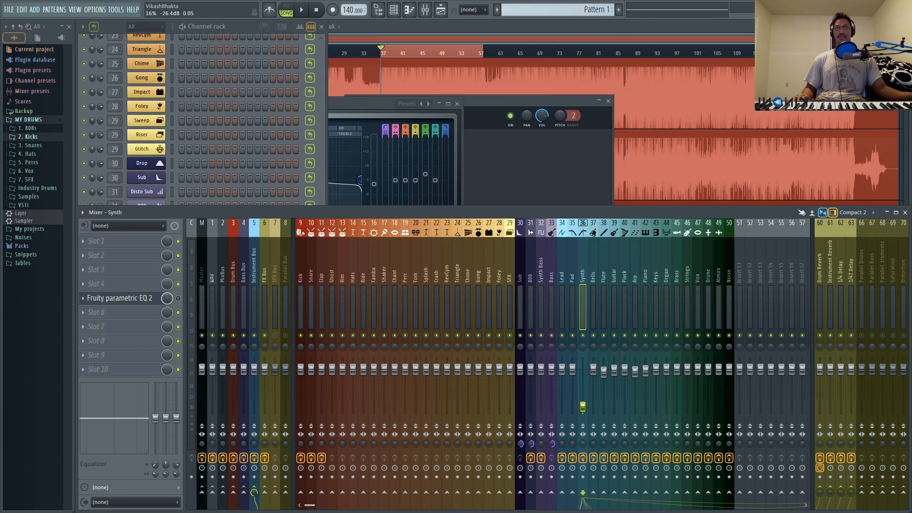
pyautogui.moveTo(583, 407); pyautogui.dragTo(583, 412)
pyautogui.moveTo(583, 411); pyautogui.dragTo(583, 370)
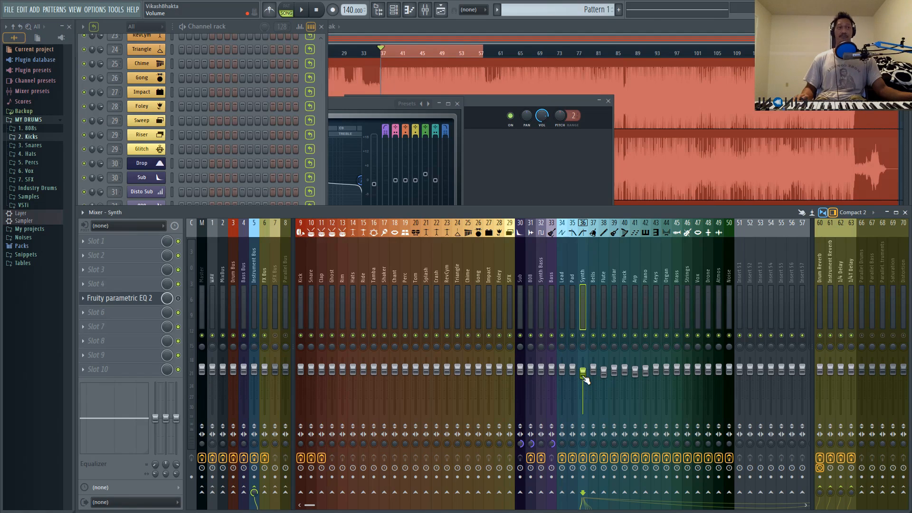
pyautogui.moveTo(584, 372); pyautogui.dragTo(582, 413)
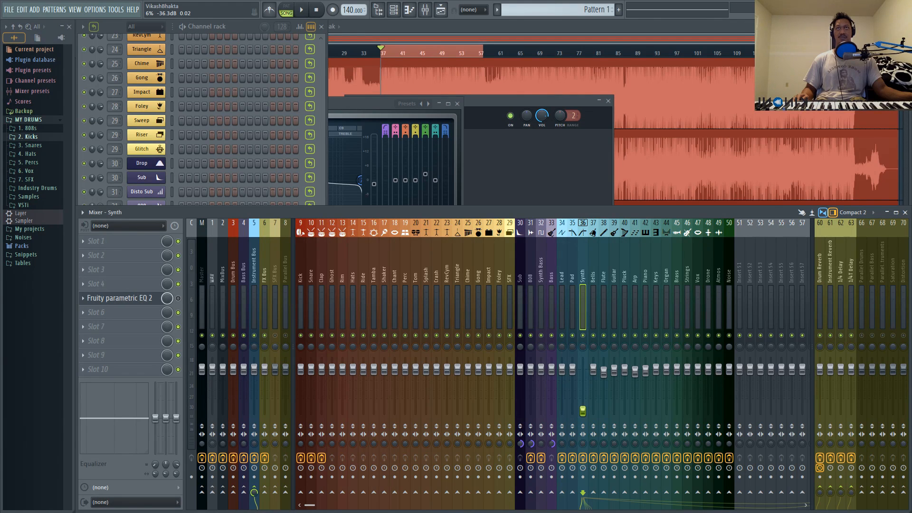
pyautogui.moveTo(583, 411); pyautogui.dragTo(583, 370)
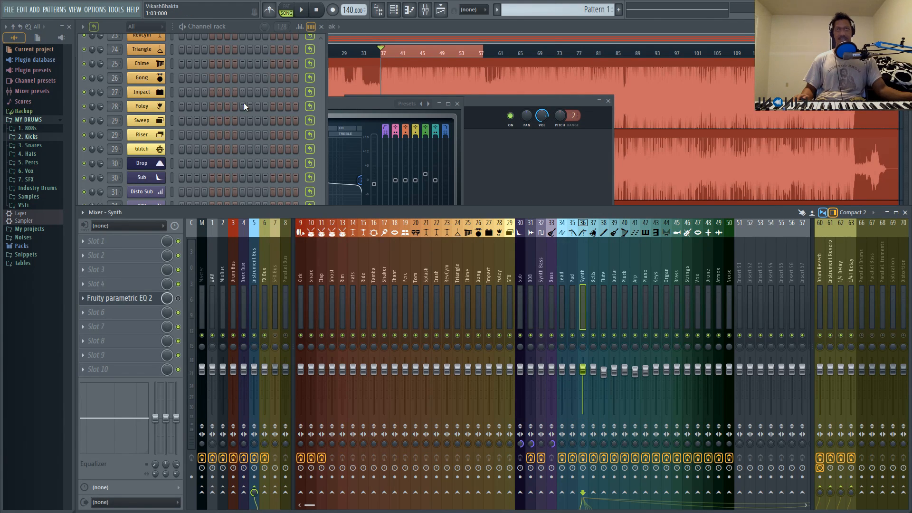
pyautogui.click(241, 27)
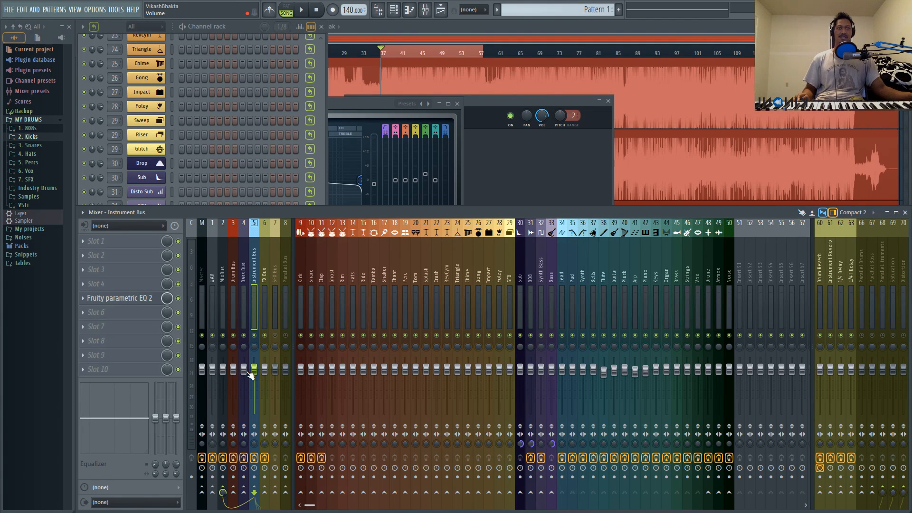
# Step: Lower the Instrument Bus fader to about -1.3 dB and reset it to its default level
pyautogui.moveTo(256, 371); pyautogui.dragTo(255, 370)
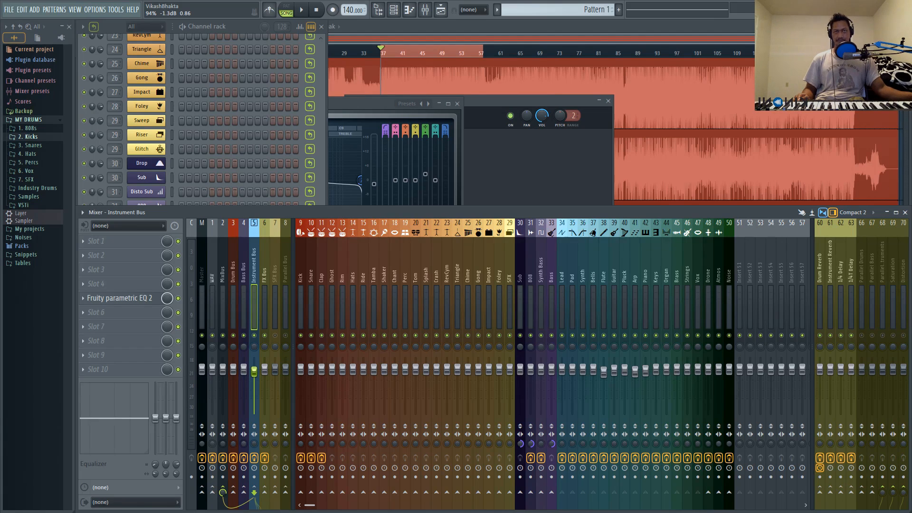
pyautogui.moveTo(255, 372); pyautogui.dragTo(256, 372)
pyautogui.rightClick(257, 371)
pyautogui.click(260, 371)
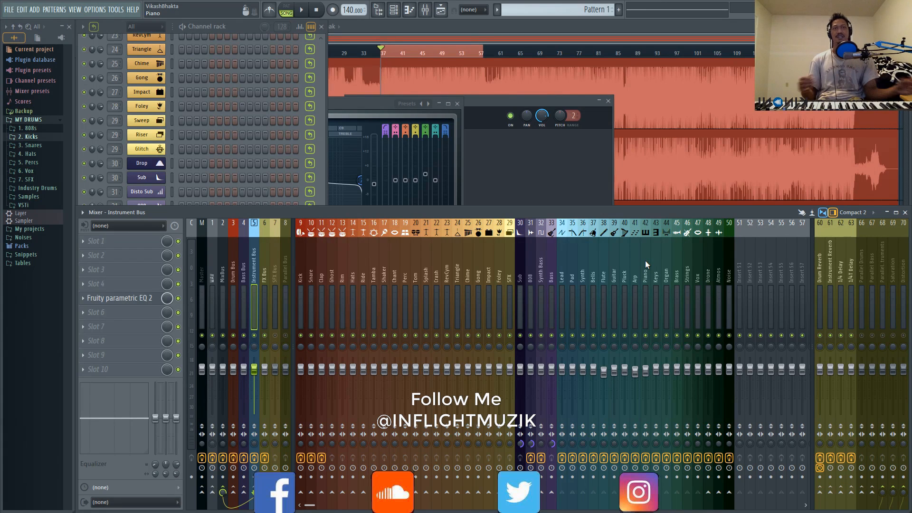
# Step: Pull the Instrument Bus volume down again to about -1.1 dB and restore its default level
pyautogui.moveTo(254, 371); pyautogui.dragTo(255, 374)
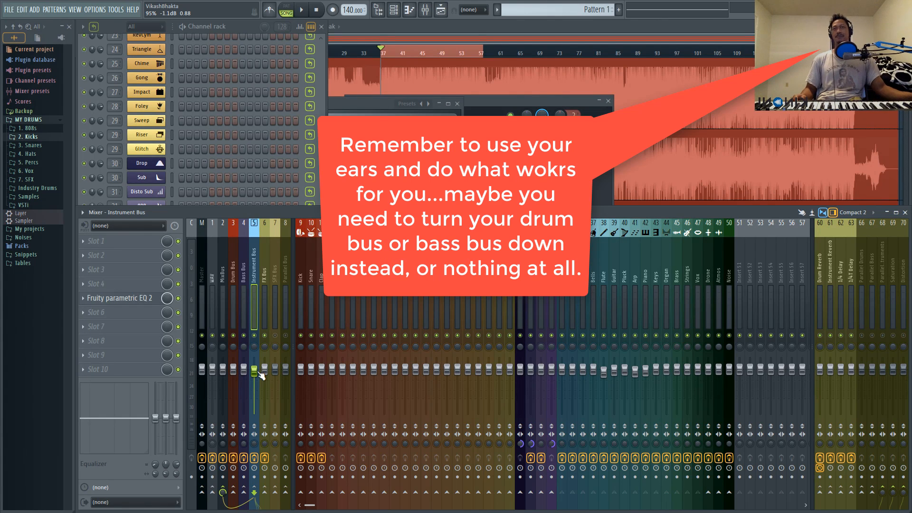
pyautogui.click(254, 373)
pyautogui.moveTo(254, 373); pyautogui.dragTo(254, 374)
pyautogui.rightClick(257, 375)
pyautogui.press('Escape')
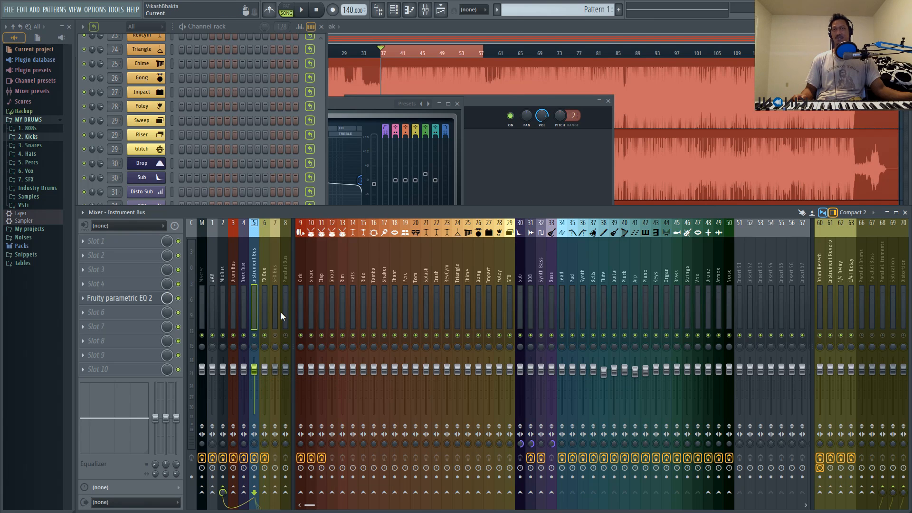
# Step: Open the Fruity Limiter on the WAV mixer track and enable its effect slot
pyautogui.click(213, 275)
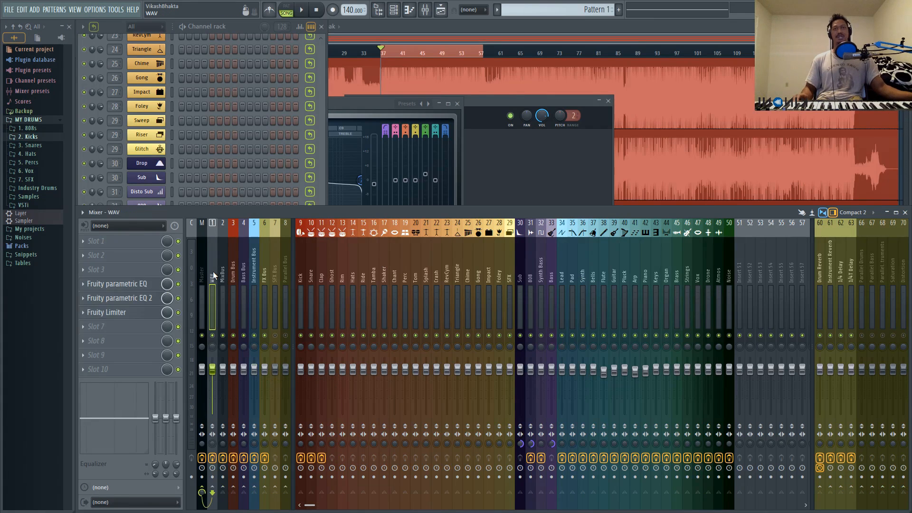
pyautogui.click(136, 314)
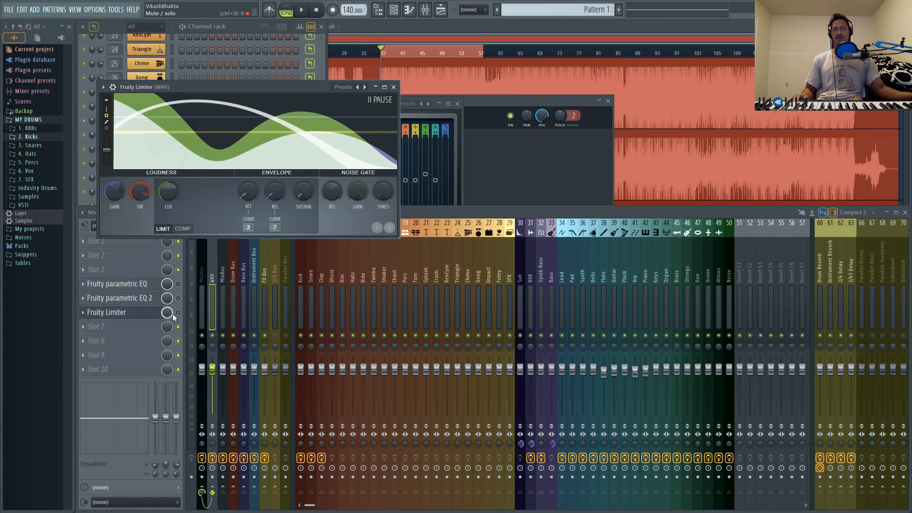
pyautogui.click(173, 313)
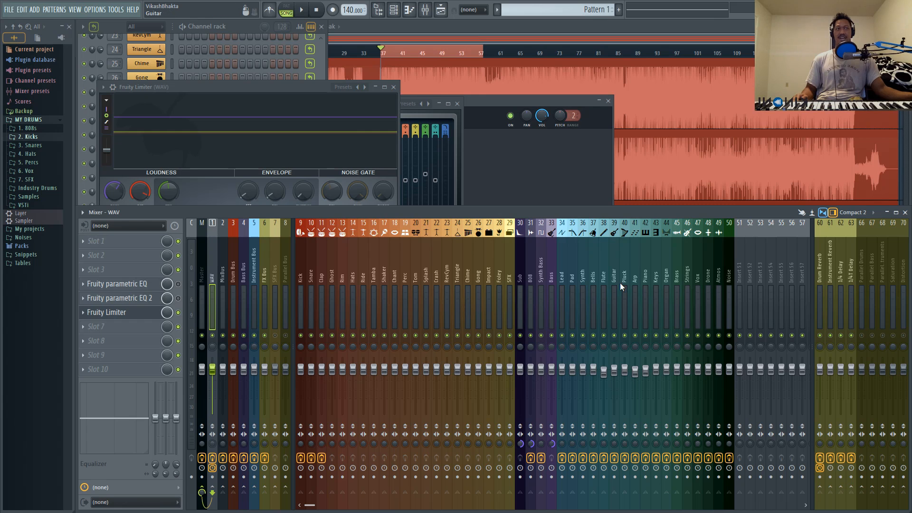
# Step: Open the WAV track's Fruity parametric EQ, and enable and open its Fruity parametric EQ 2
pyautogui.click(594, 285)
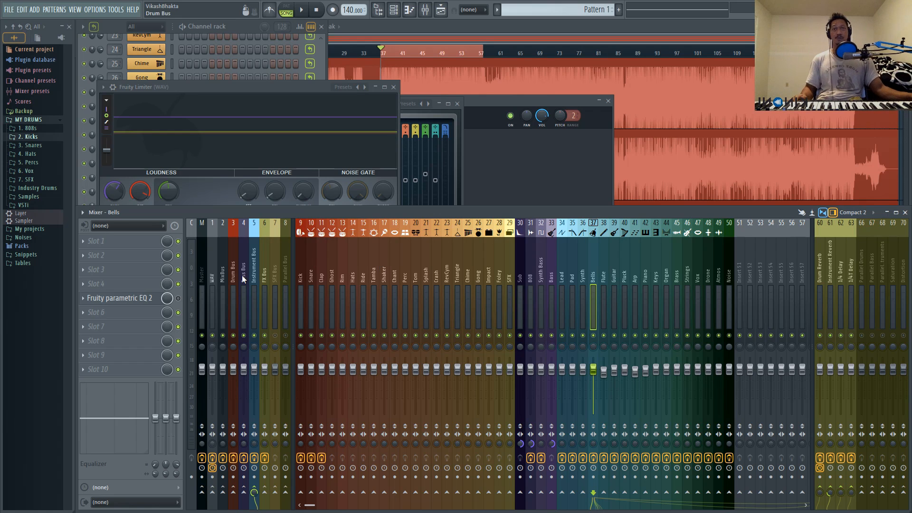
pyautogui.click(214, 277)
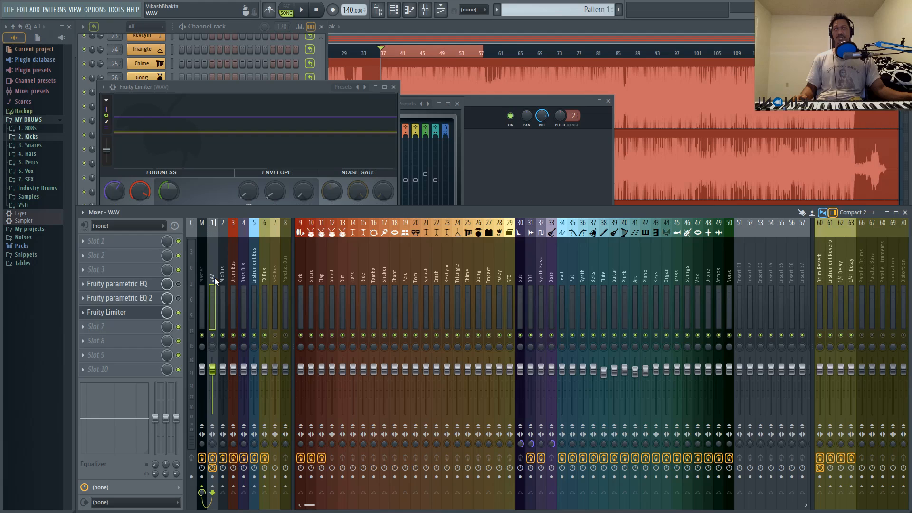
pyautogui.click(147, 289)
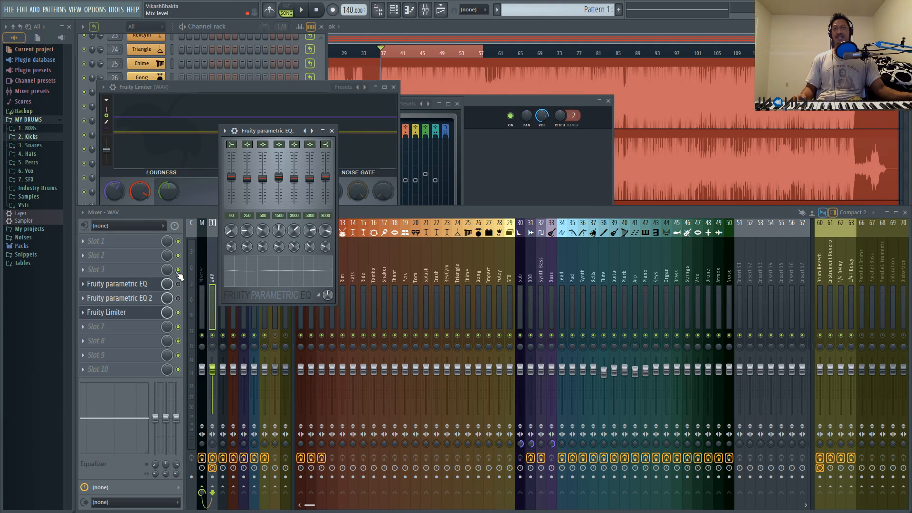
pyautogui.click(179, 298)
pyautogui.click(156, 299)
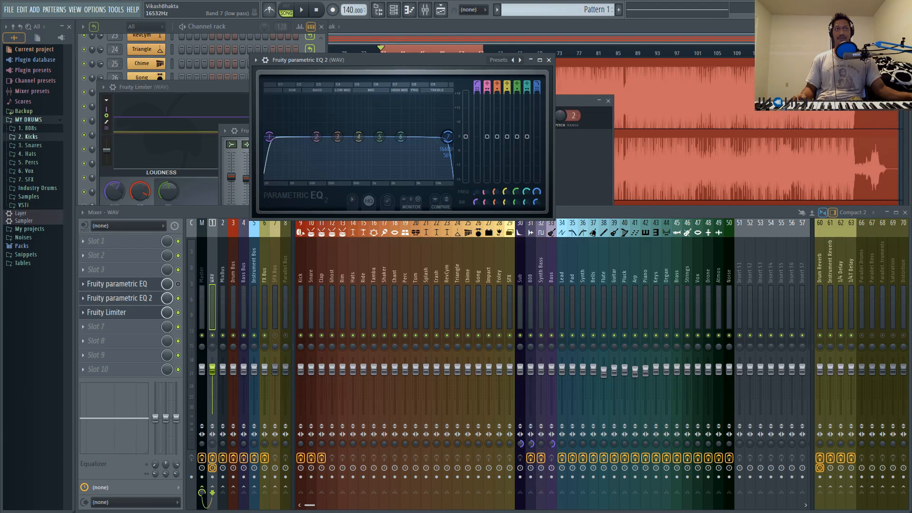
# Step: In the WAV track's EQ 2, cut band 6 by about 0.9 dB, boost band 2 by about 1.6 dB near 49 Hz, and reset both
pyautogui.moveTo(400, 137); pyautogui.dragTo(407, 138)
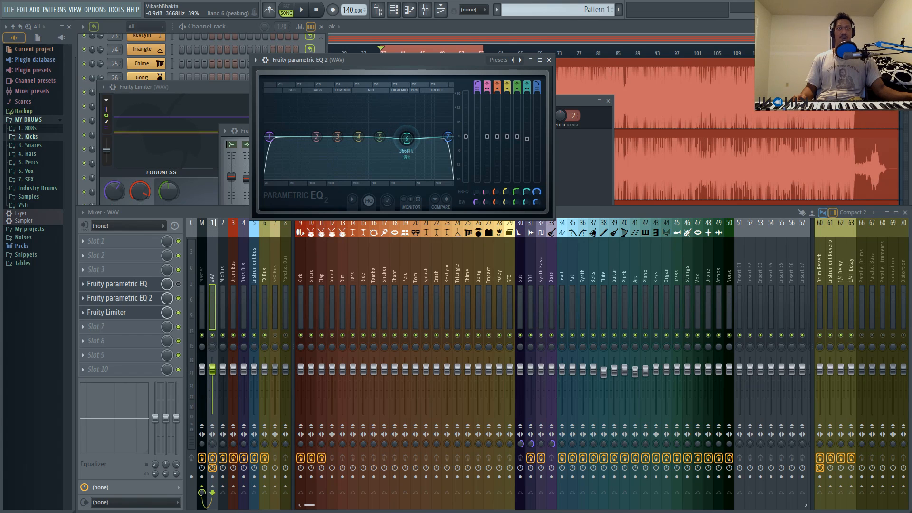
pyautogui.rightClick(406, 139)
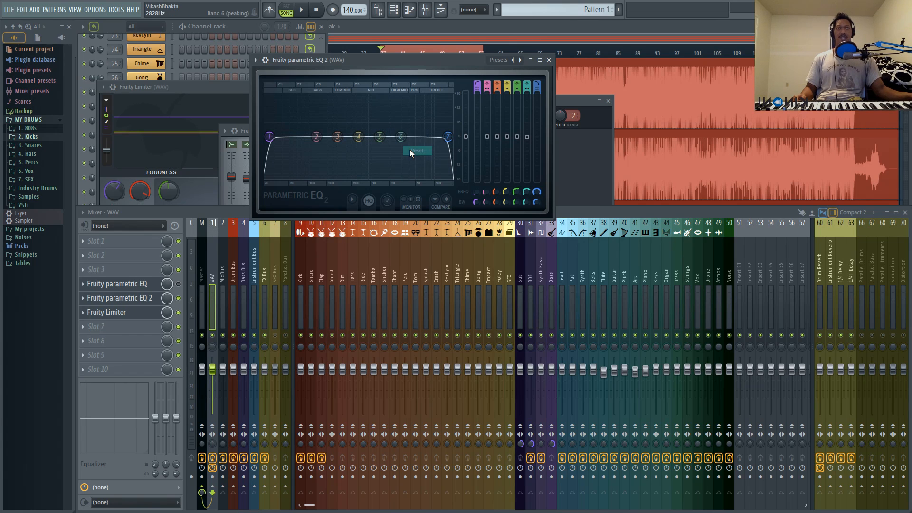
pyautogui.moveTo(316, 137); pyautogui.dragTo(290, 133)
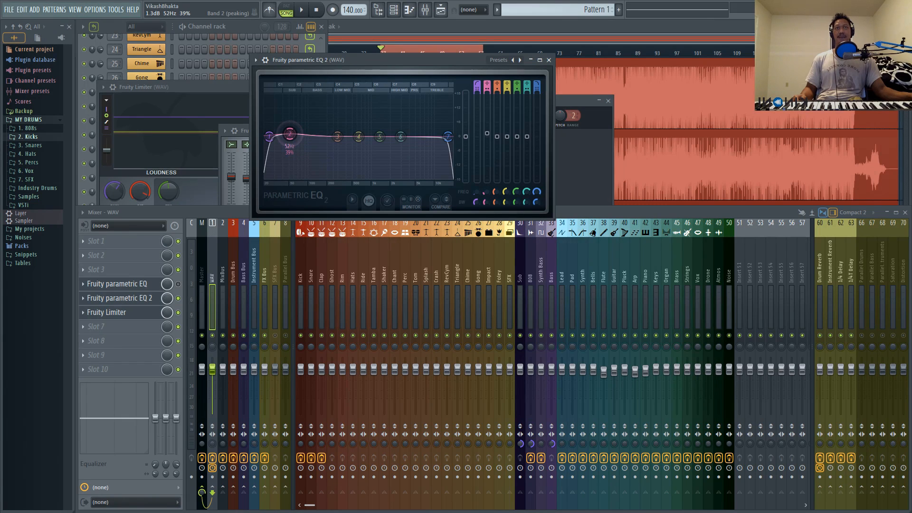
pyautogui.scroll(-3, 294, 139)
pyautogui.moveTo(294, 138); pyautogui.dragTo(288, 138)
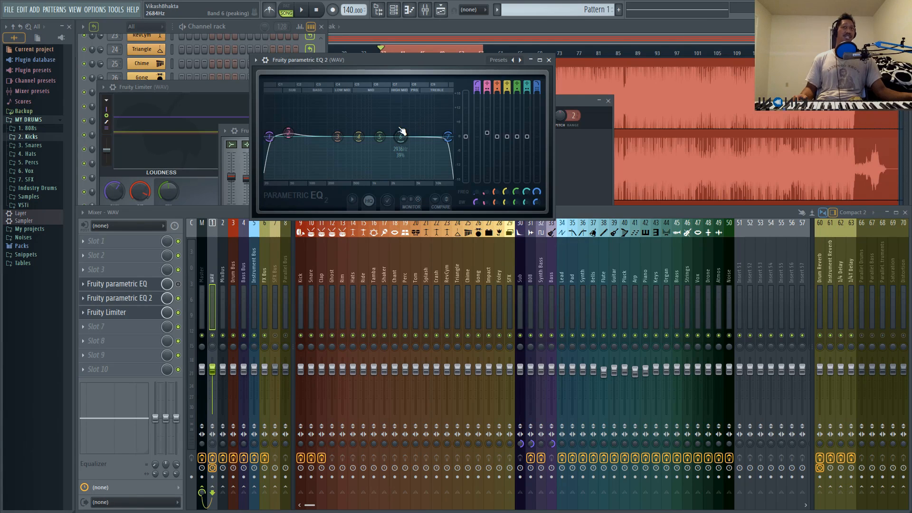
pyautogui.click(290, 136)
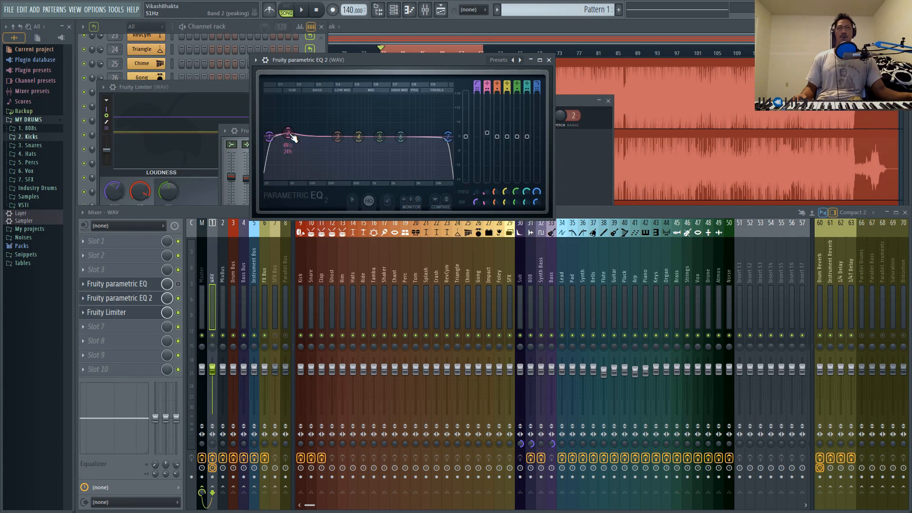
pyautogui.scroll(-3, 293, 138)
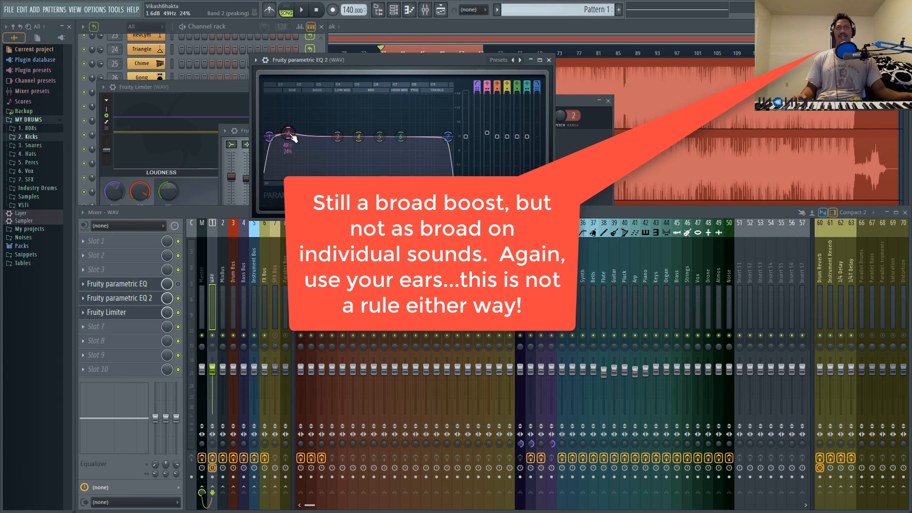
pyautogui.rightClick(289, 133)
pyautogui.click(307, 146)
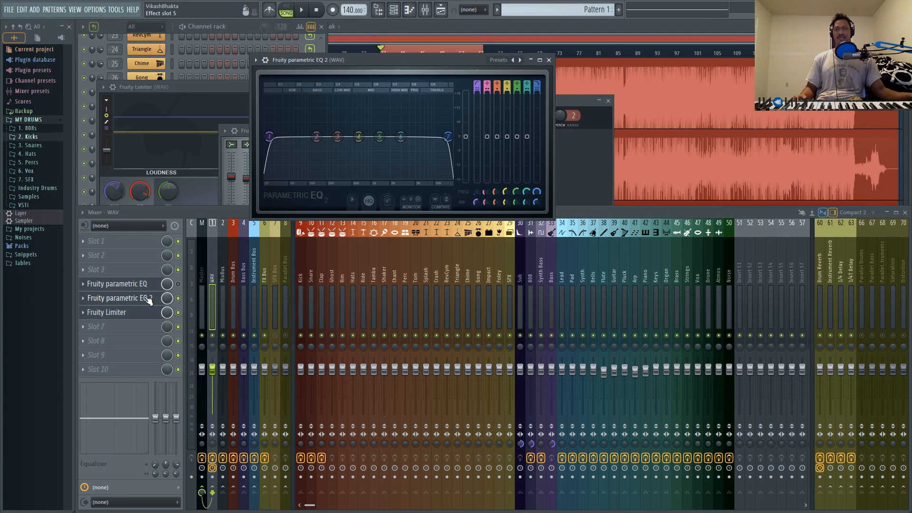
# Step: Raise band 2 by about 0.8 dB at 85 Hz, bring it to 0 dB at 63 Hz, and reset the band
pyautogui.moveTo(317, 139); pyautogui.dragTo(302, 136)
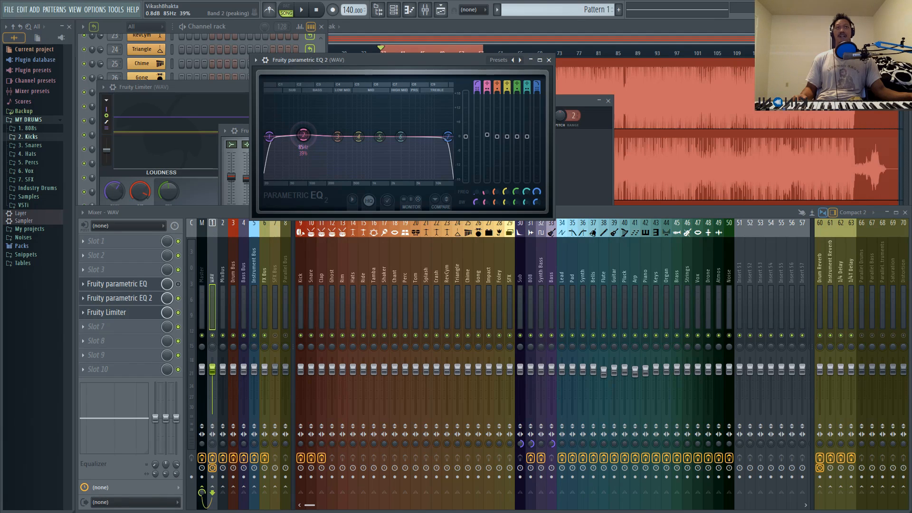
pyautogui.moveTo(303, 135); pyautogui.dragTo(295, 137)
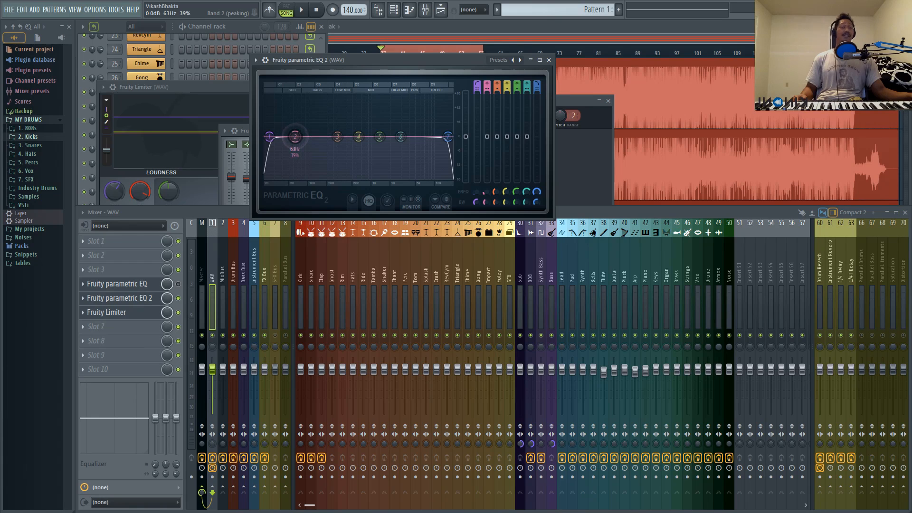
pyautogui.rightClick(295, 138)
pyautogui.click(307, 147)
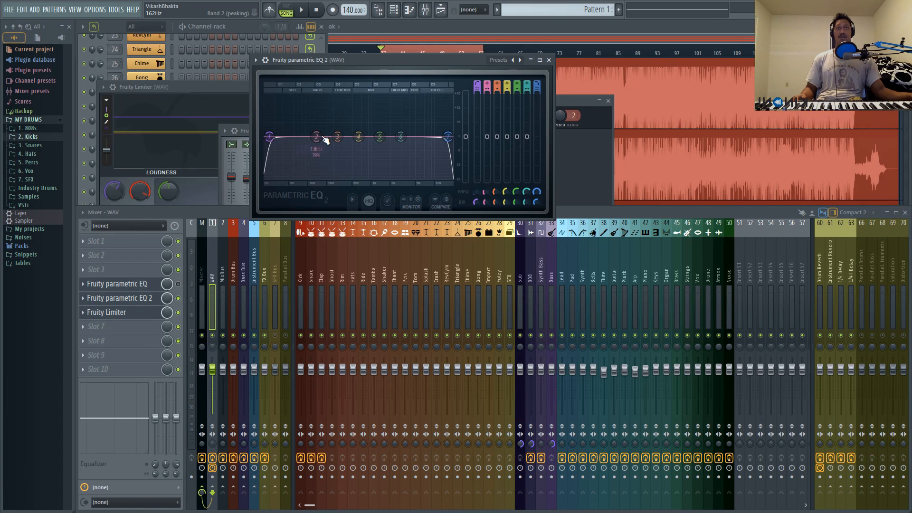
# Step: Boost band 2 slightly near 52 Hz with its bandwidth narrowed to about 29%, and reset the band
pyautogui.moveTo(320, 139); pyautogui.dragTo(292, 135)
pyautogui.scroll(-3, 291, 136)
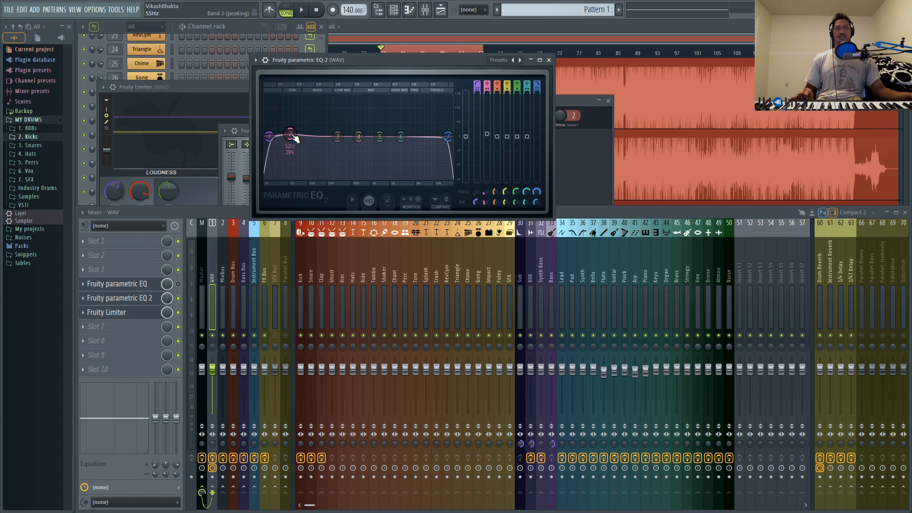
pyautogui.rightClick(290, 134)
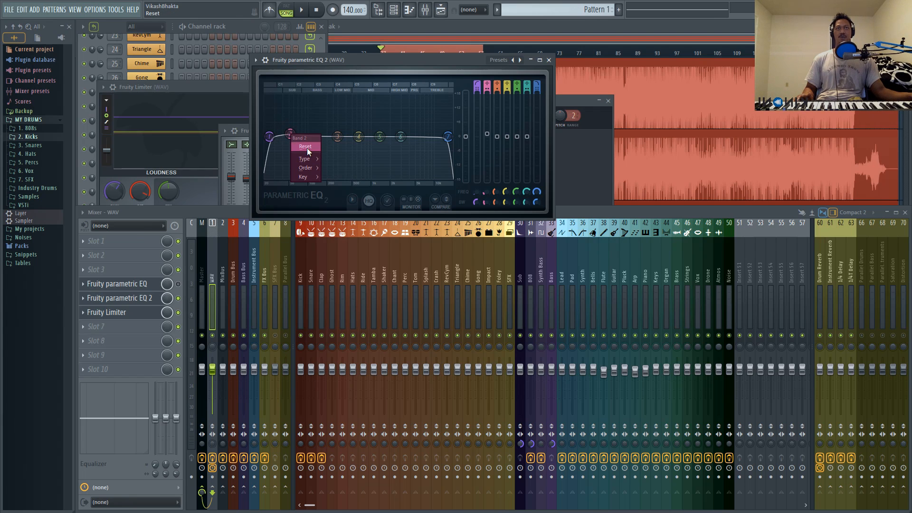
pyautogui.click(306, 147)
# Step: Boost band 3 by about 1.2 dB at 411 Hz, narrow its bandwidth, reset the band and close the EQ
pyautogui.moveTo(337, 137); pyautogui.dragTo(348, 136)
pyautogui.scroll(-2, 349, 136)
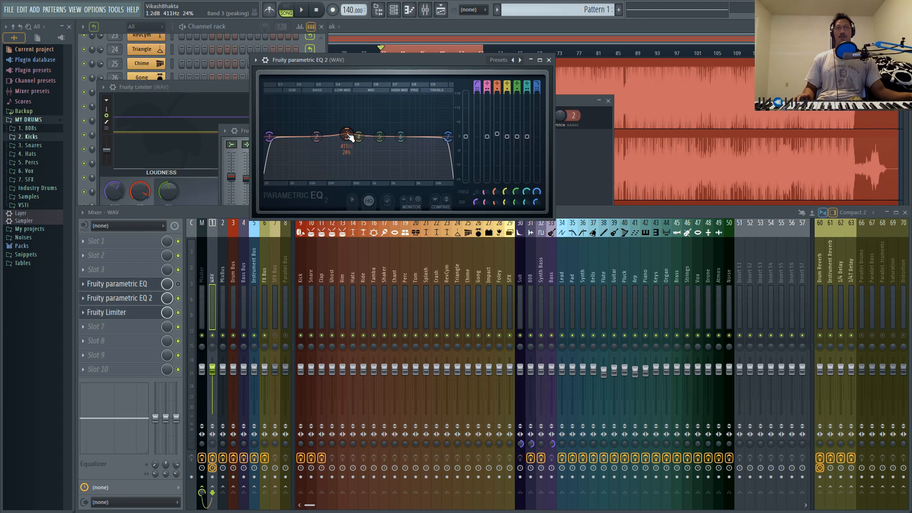
pyautogui.rightClick(347, 135)
pyautogui.click(365, 148)
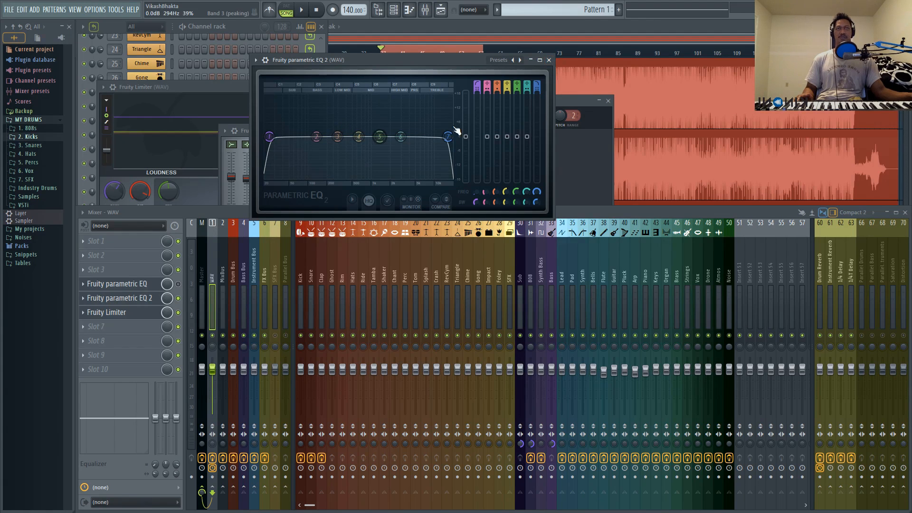
pyautogui.click(549, 60)
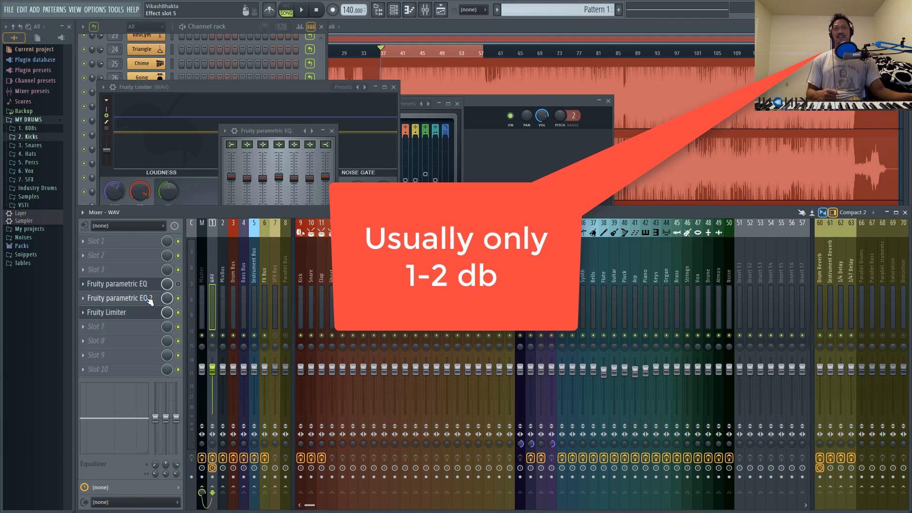
# Step: Reopen the WAV track's EQ 2, boost band 3 slightly, lower the main level to about -0.6 dB, reset both and close the plugin
pyautogui.click(107, 298)
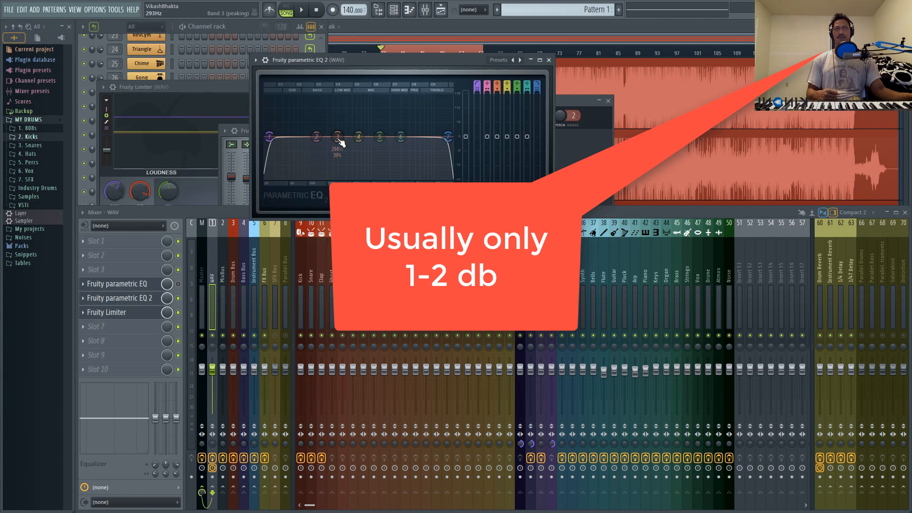
pyautogui.moveTo(337, 137); pyautogui.dragTo(332, 134)
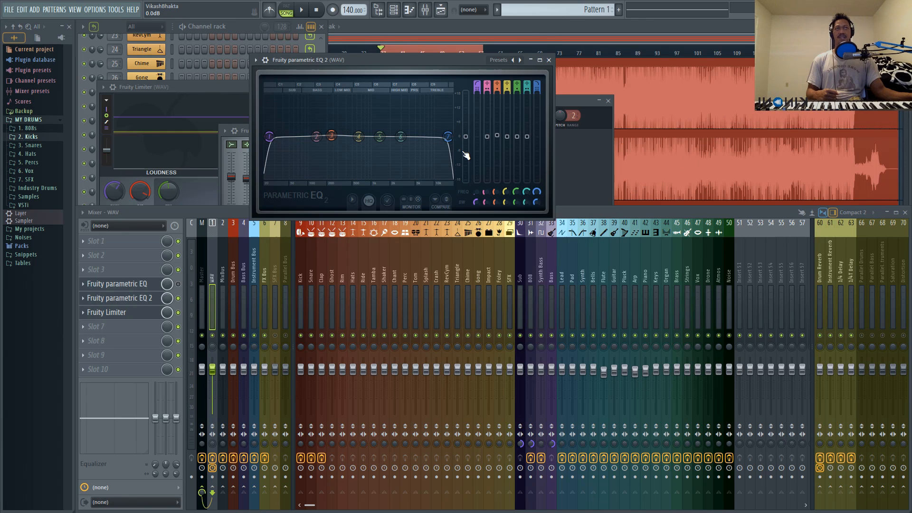
pyautogui.moveTo(466, 136); pyautogui.dragTo(466, 138)
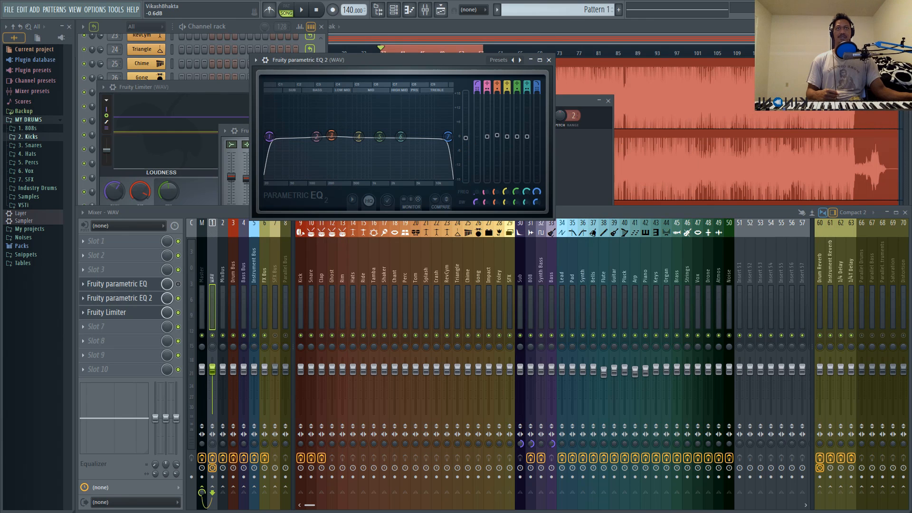
pyautogui.rightClick(467, 138)
pyautogui.click(477, 146)
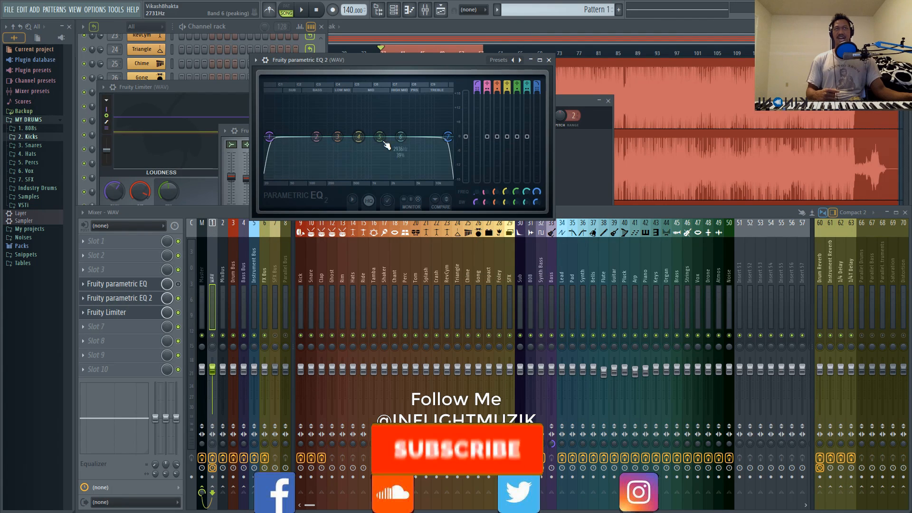
pyautogui.click(548, 60)
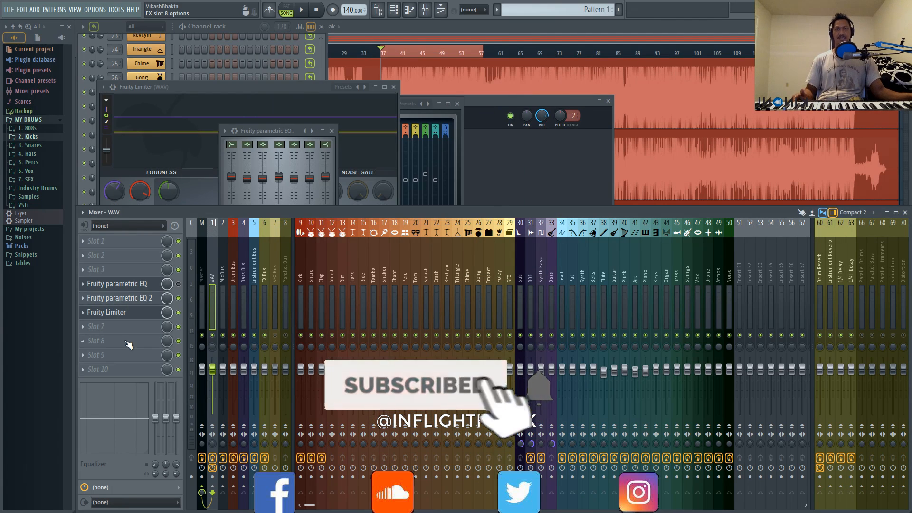
# Step: View the WAV track's Fruity Limiter and check the effect slots of the Instrument Bus and MixBus tracks
pyautogui.click(114, 315)
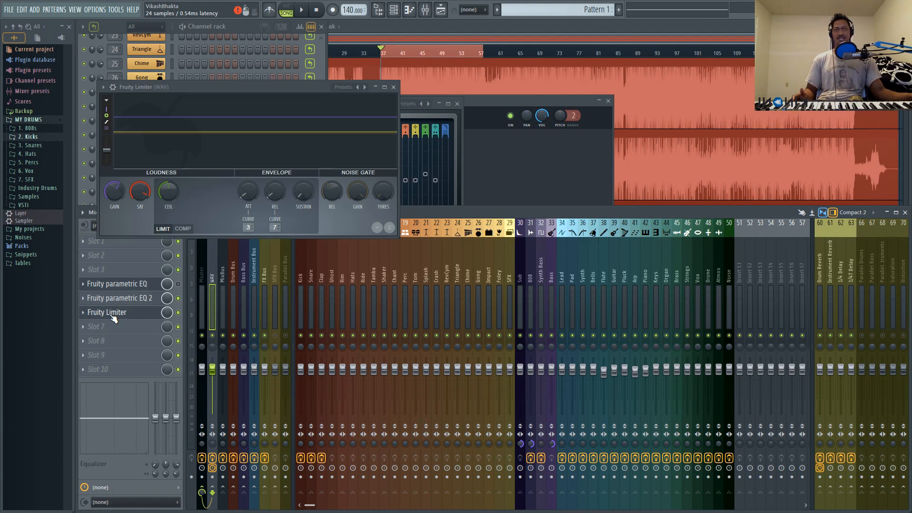
pyautogui.click(254, 266)
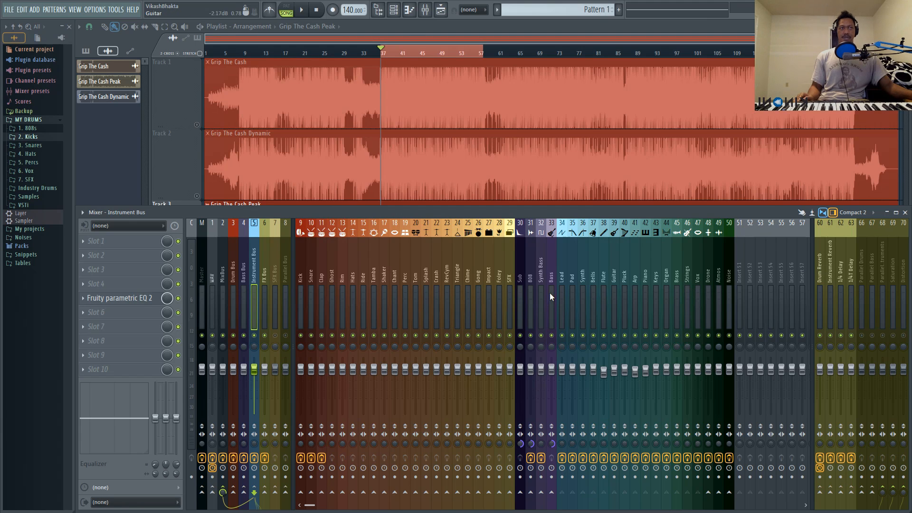
pyautogui.click(235, 275)
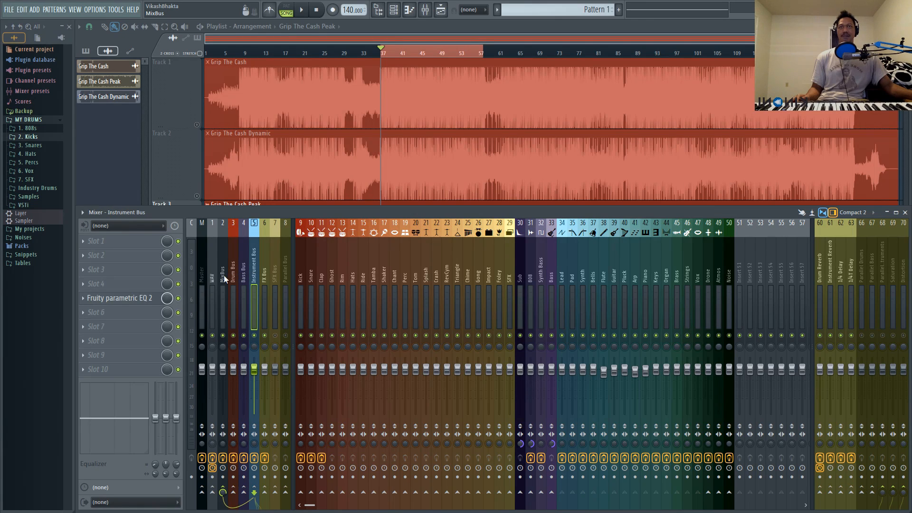
pyautogui.click(223, 275)
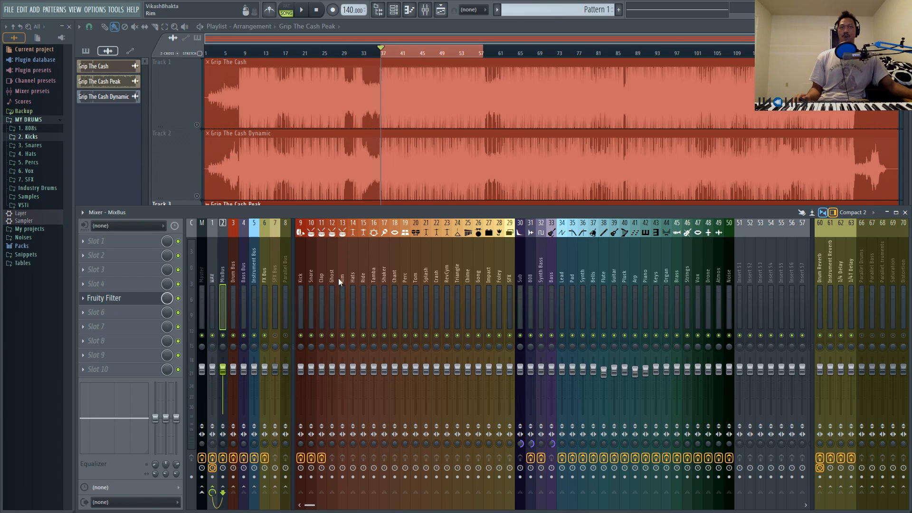
# Step: Check the effect slots of the Kick, MixBus, Drum Bus, Bass Bus and Instrument Bus mixer tracks, ending on the MixBus
pyautogui.click(300, 276)
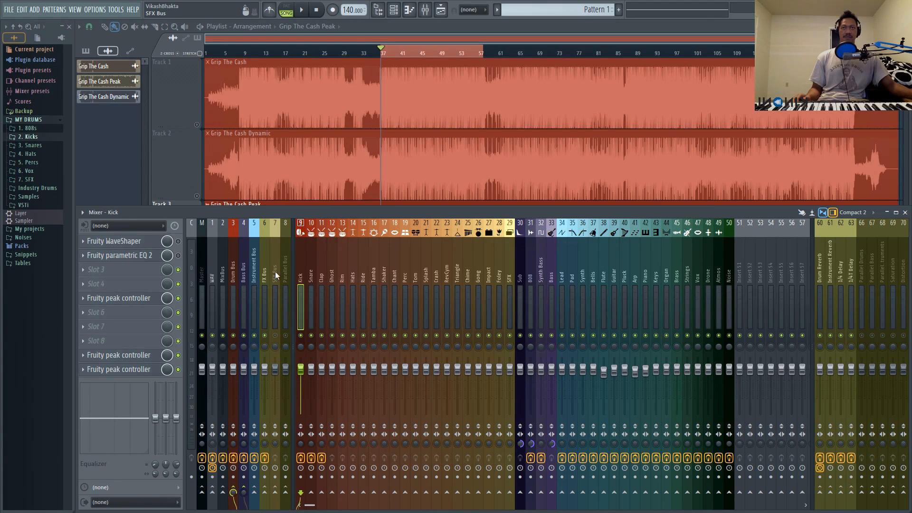
pyautogui.click(224, 276)
pyautogui.click(233, 275)
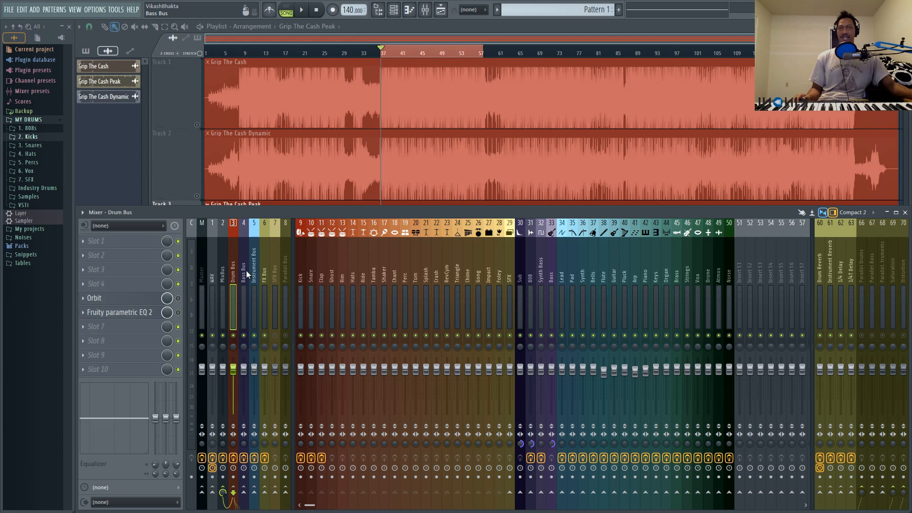
pyautogui.click(245, 271)
pyautogui.click(254, 275)
pyautogui.click(232, 276)
pyautogui.click(241, 276)
pyautogui.click(222, 280)
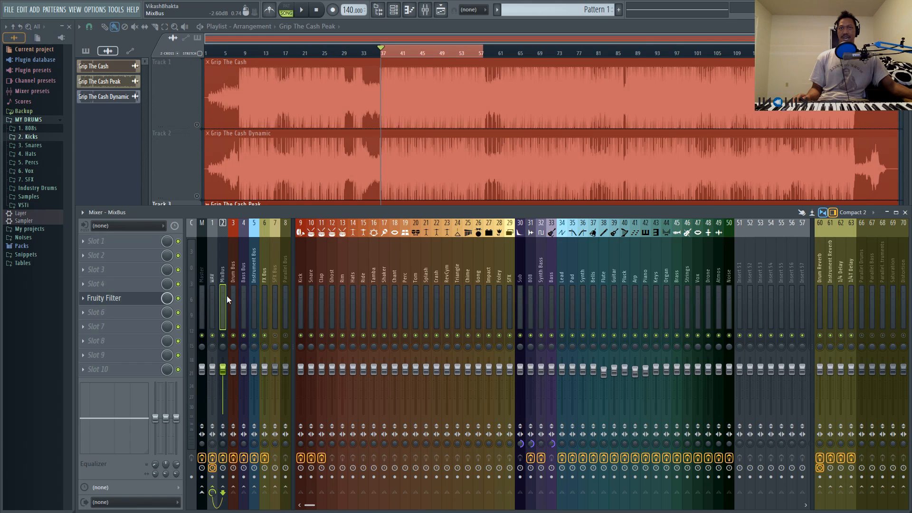
# Step: Select the mixer tracks from Kick through Noise and lower all their volume faders together
pyautogui.click(297, 272)
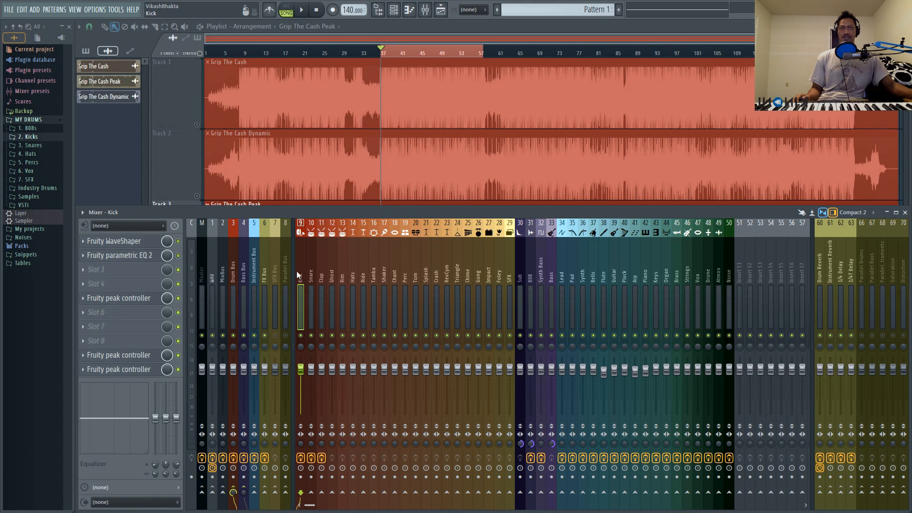
pyautogui.doubleClick(298, 275)
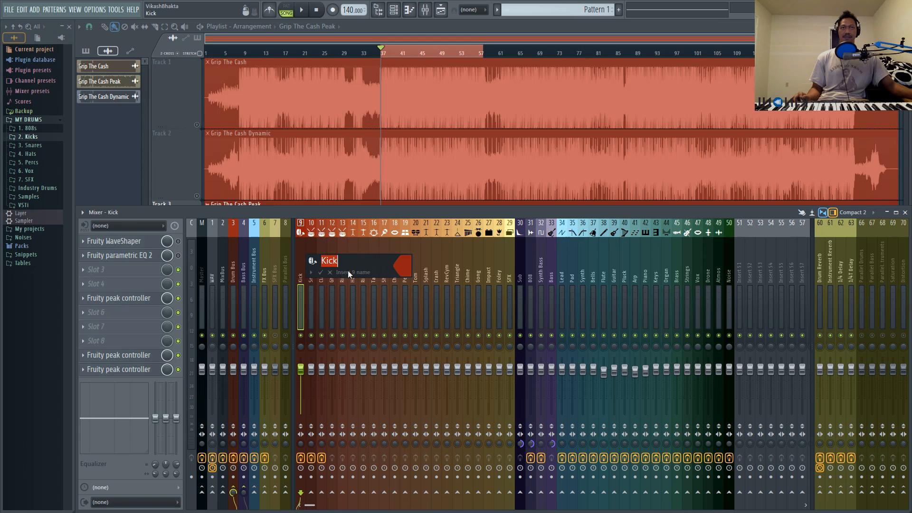
pyautogui.moveTo(332, 276); pyautogui.dragTo(726, 269)
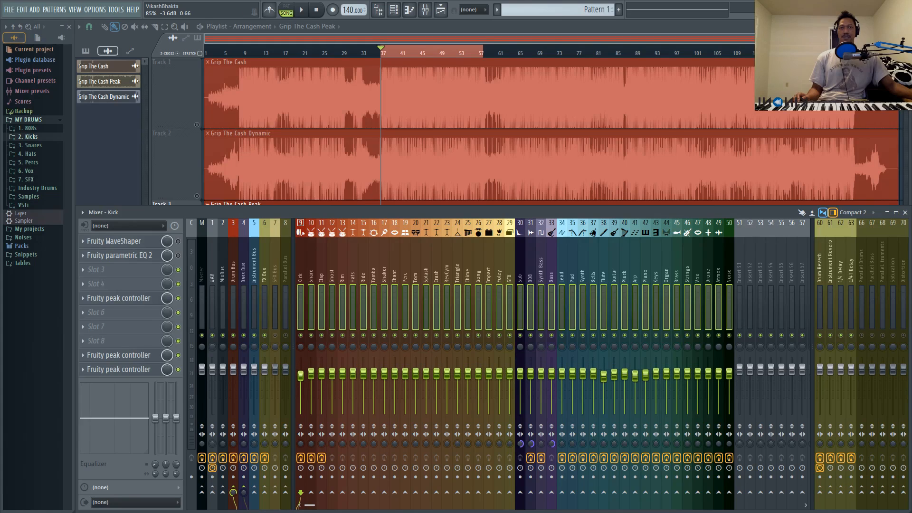
pyautogui.moveTo(301, 369); pyautogui.dragTo(304, 390)
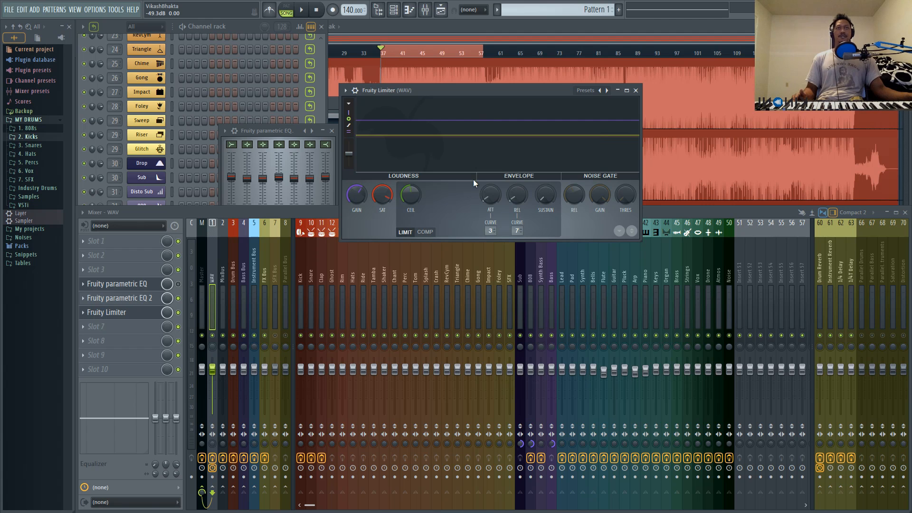
# Step: Bring the Playlist to the front to view the three Grip The Cash audio clips on Tracks 1 to 3
pyautogui.click(446, 28)
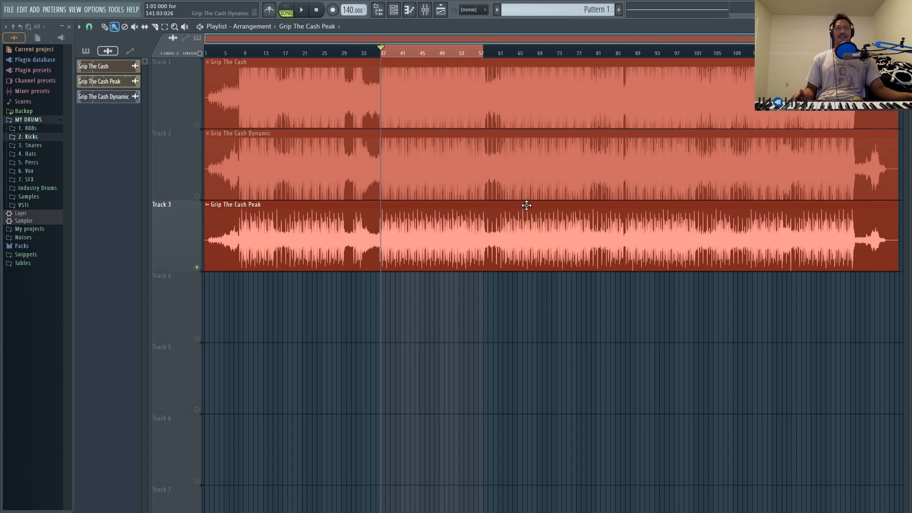
pyautogui.click(431, 15)
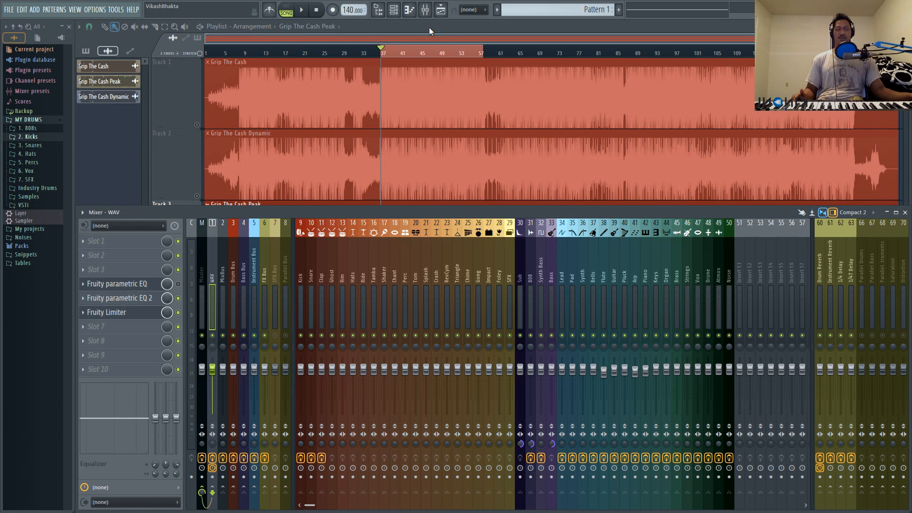
pyautogui.click(429, 27)
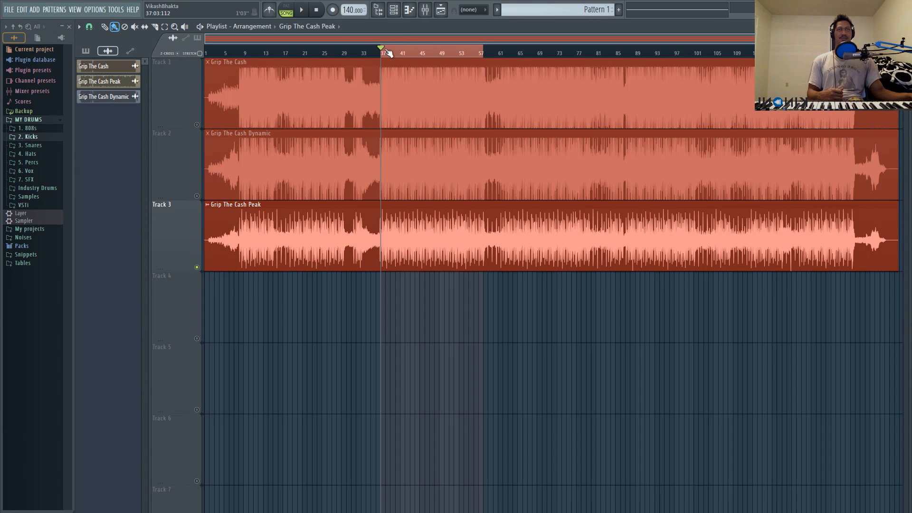
# Step: Return to the Mixer and view the effect slots of the WAV and Instrument Bus tracks
pyautogui.click(426, 10)
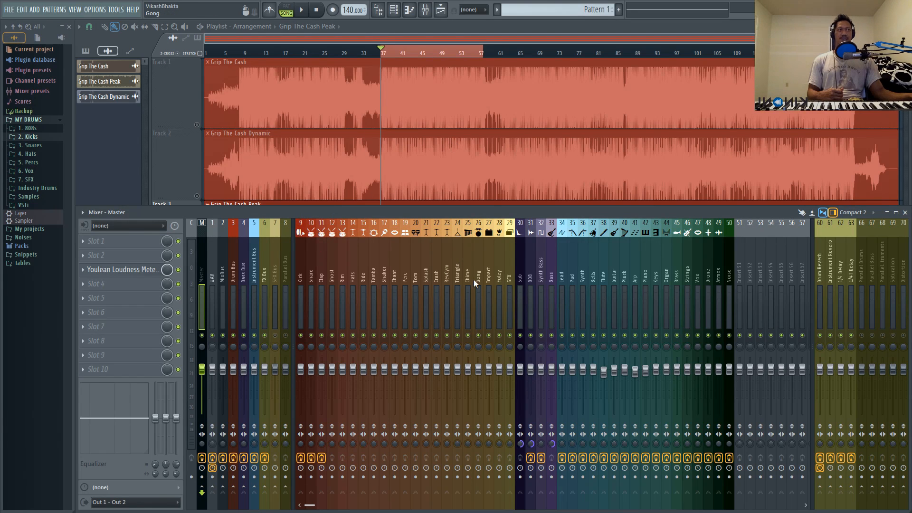
pyautogui.click(212, 278)
pyautogui.click(251, 280)
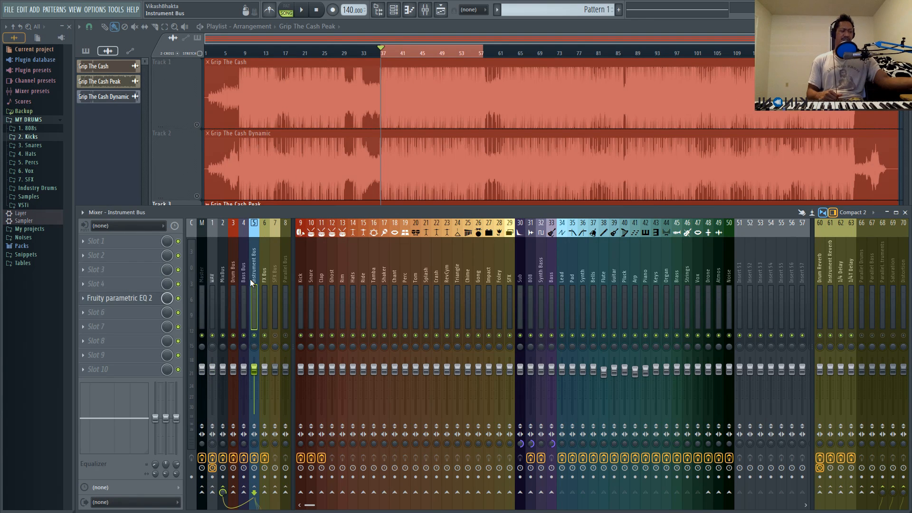